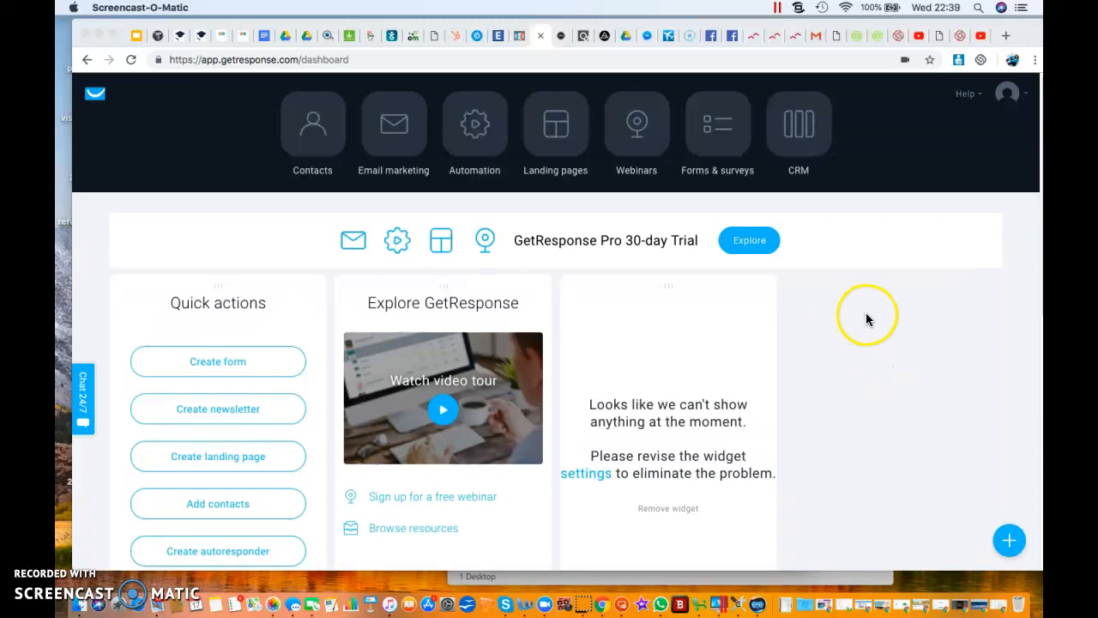
Create a new contact list named listone_campaigne1.
{"action": "left_click", "coordinate": [312, 143]}
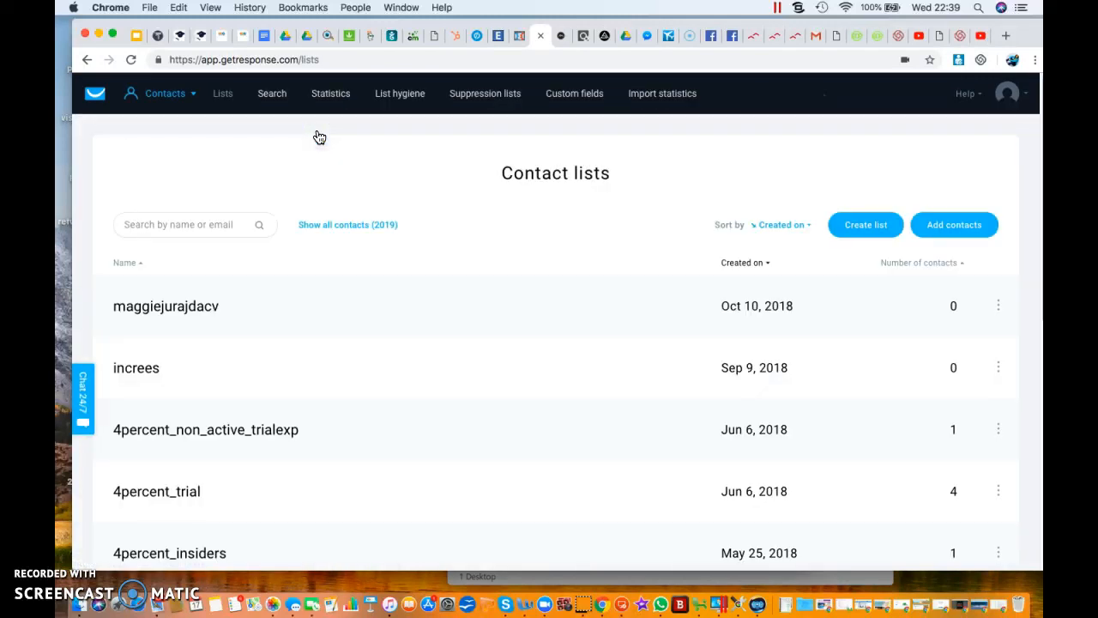
{"action": "left_click", "coordinate": [866, 228]}
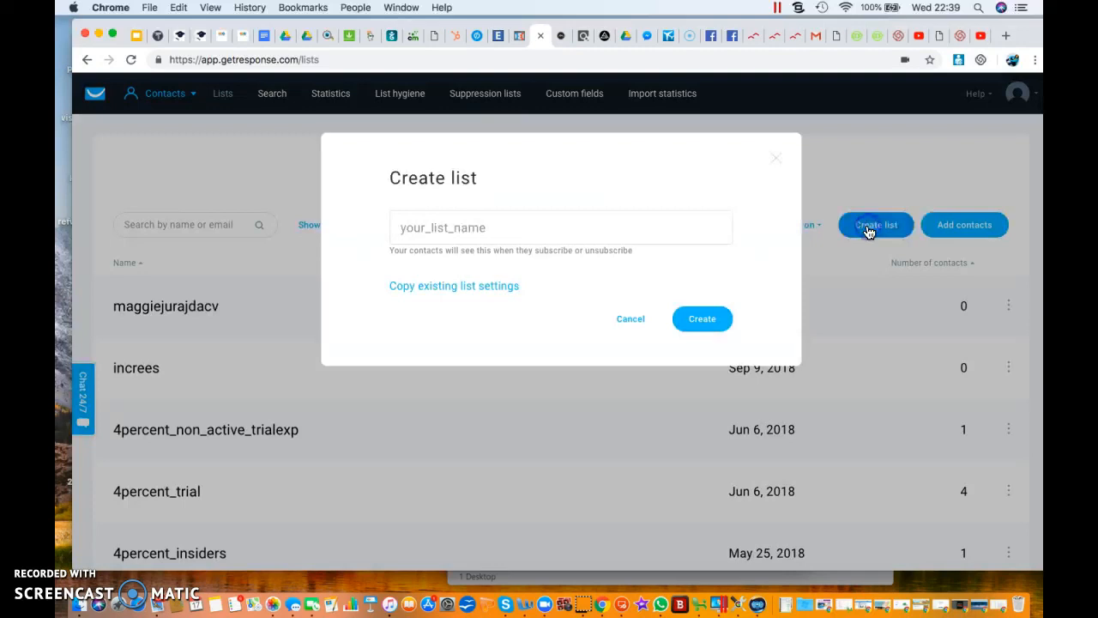
{"action": "left_click", "coordinate": [509, 228]}
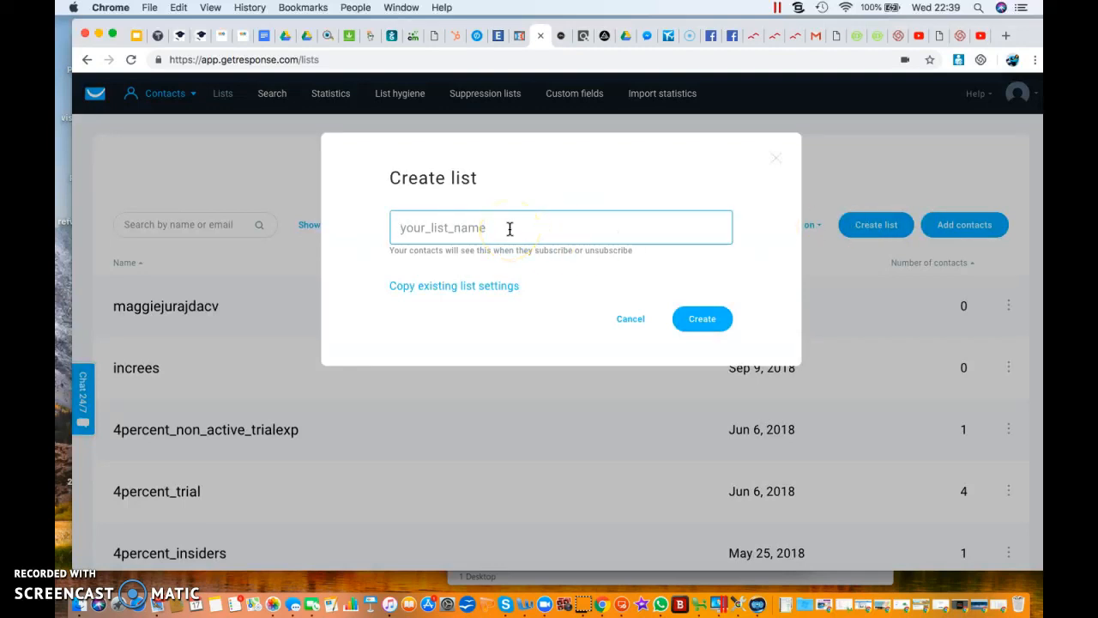
{"action": "type", "text": "list"}
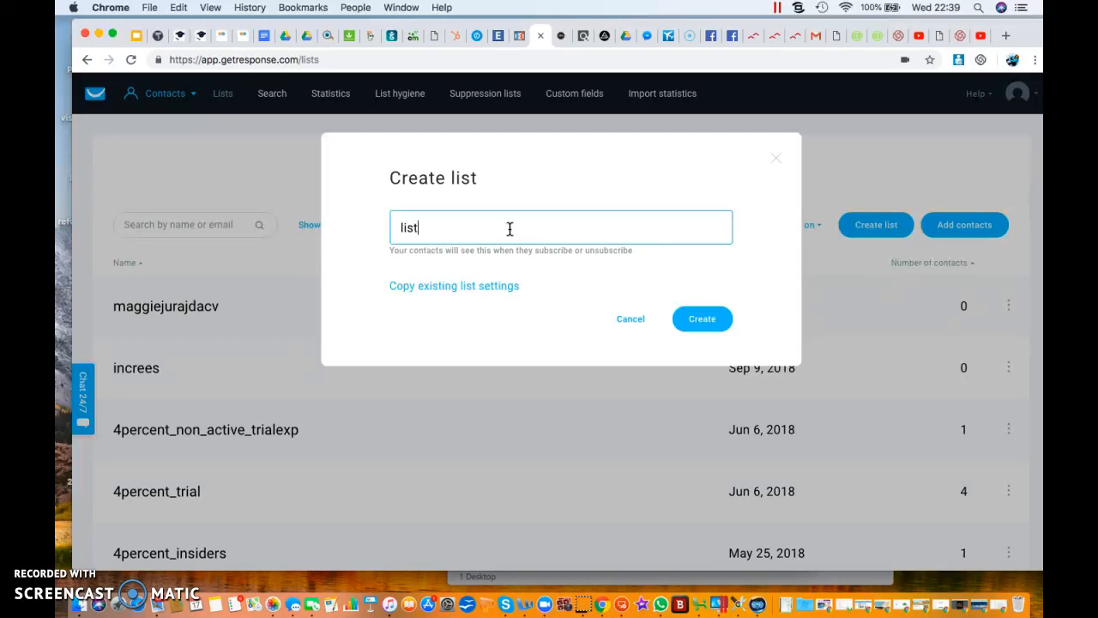
{"action": "type", "text": "one_campaing1"}
{"action": "key", "text": "BackSpace"}
{"action": "key", "text": "BackSpace"}
{"action": "key", "text": "BackSpace"}
{"action": "type", "text": "gne1"}
{"action": "left_click", "coordinate": [699, 323]}
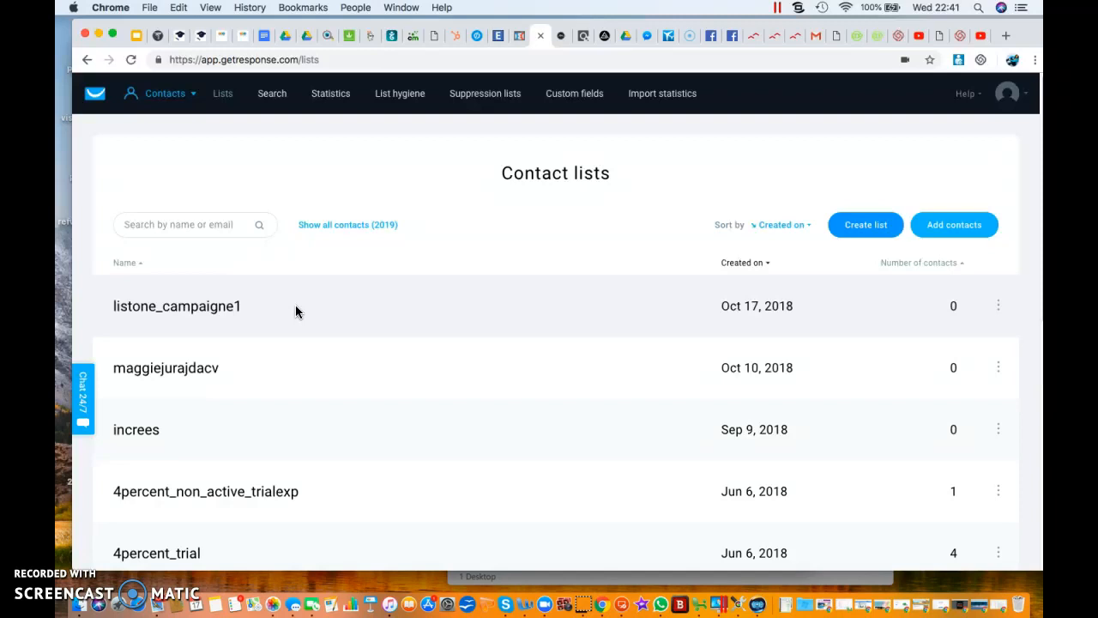
{"action": "left_click", "coordinate": [375, 319]}
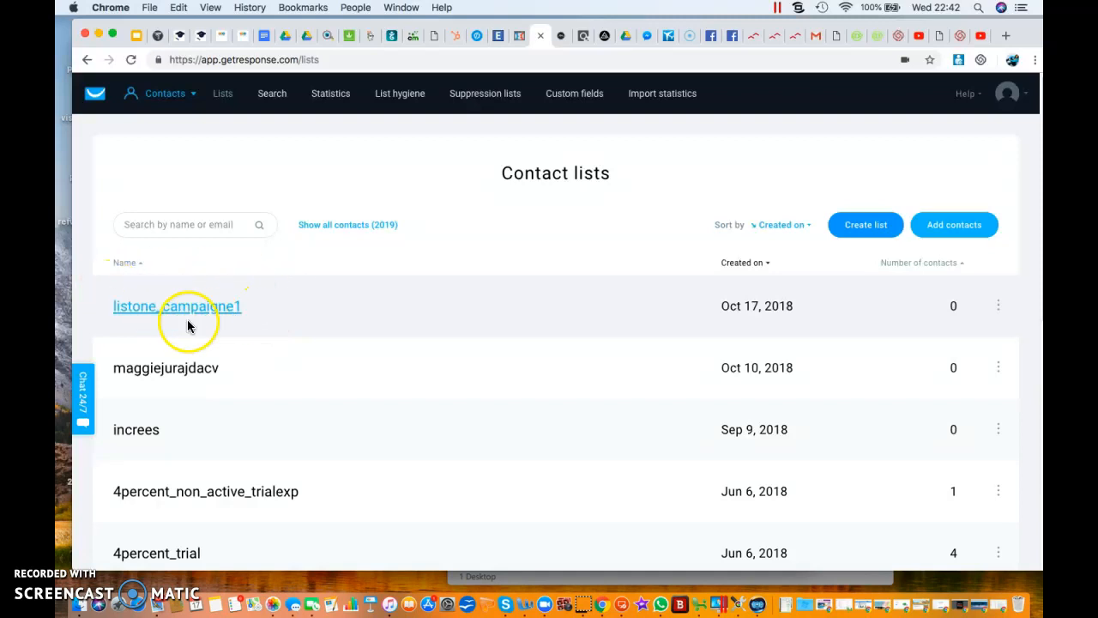
Open the autoresponder management page of the email marketing section.
{"action": "left_click", "coordinate": [178, 97]}
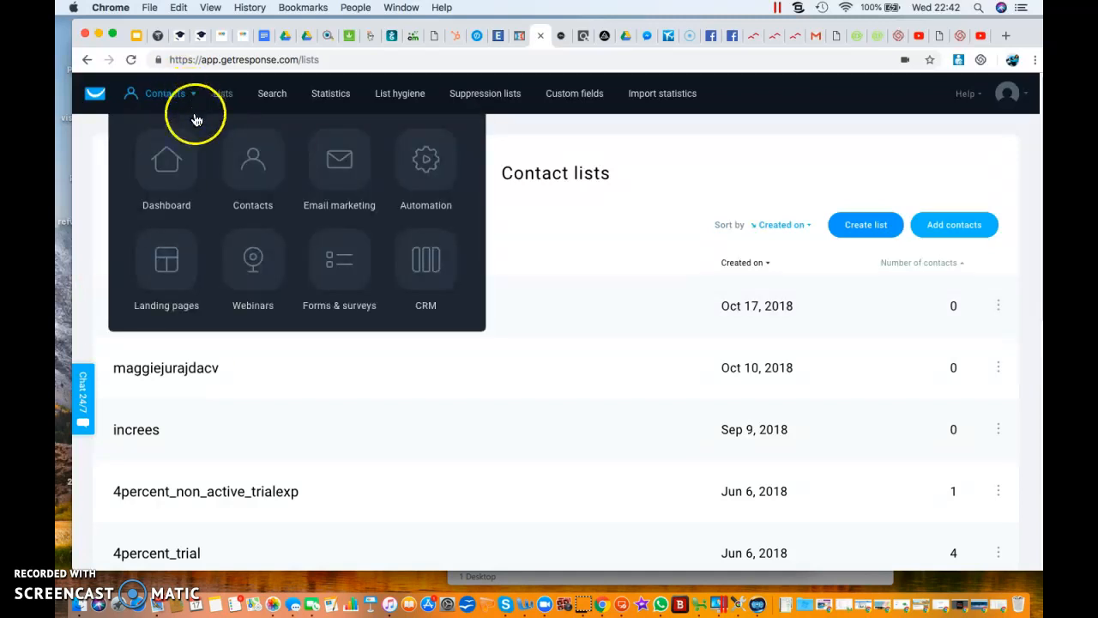
{"action": "left_click", "coordinate": [348, 191]}
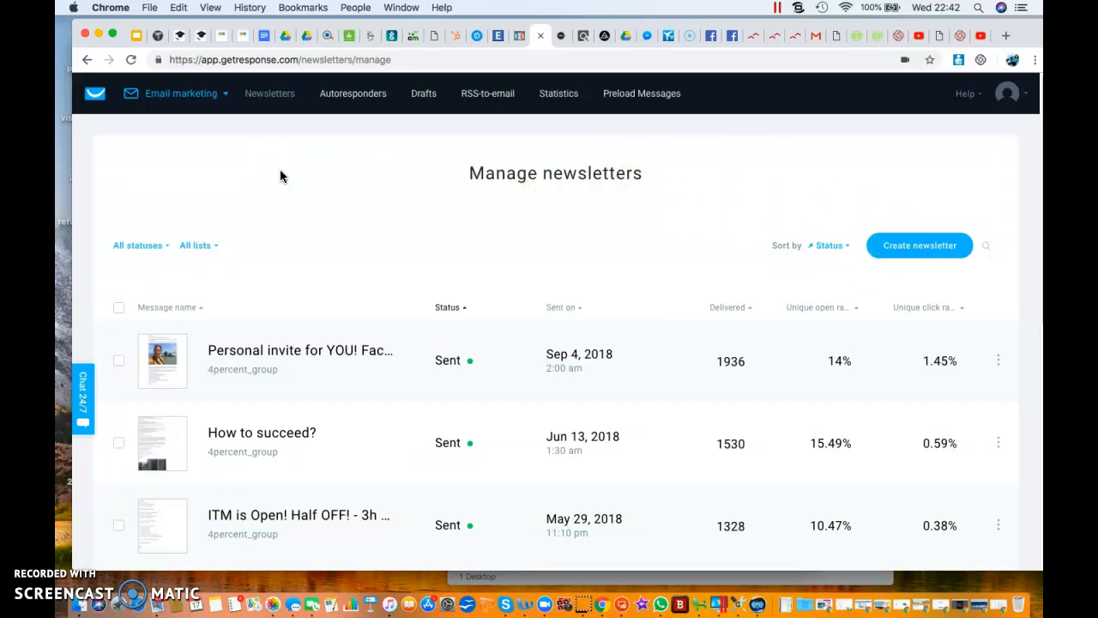
{"action": "left_click", "coordinate": [364, 96]}
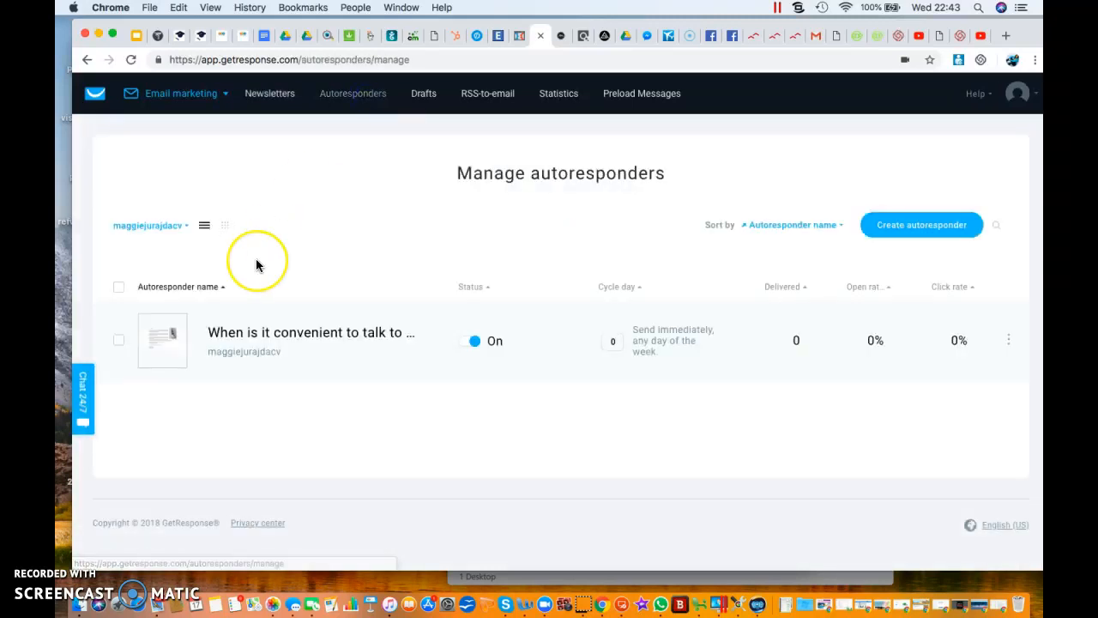
Filter the autoresponders to show only those of the listone_campaigne1 list.
{"action": "left_click", "coordinate": [187, 228]}
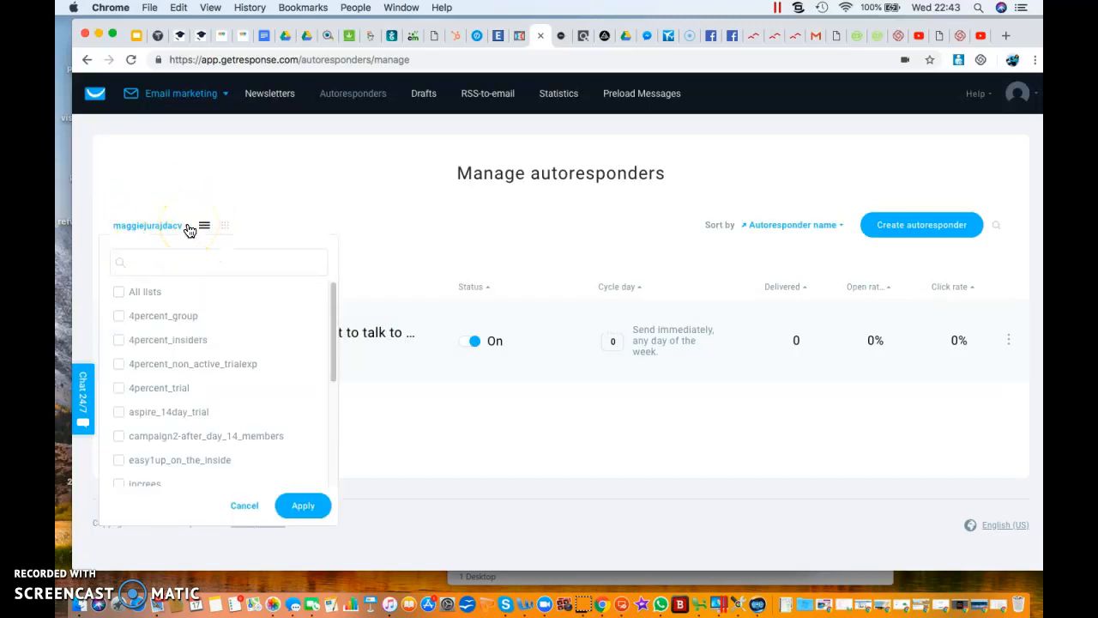
{"action": "scroll", "coordinate": [165, 384], "scroll_direction": "down", "scroll_amount": 3}
{"action": "scroll", "coordinate": [164, 385], "scroll_direction": "down", "scroll_amount": 2}
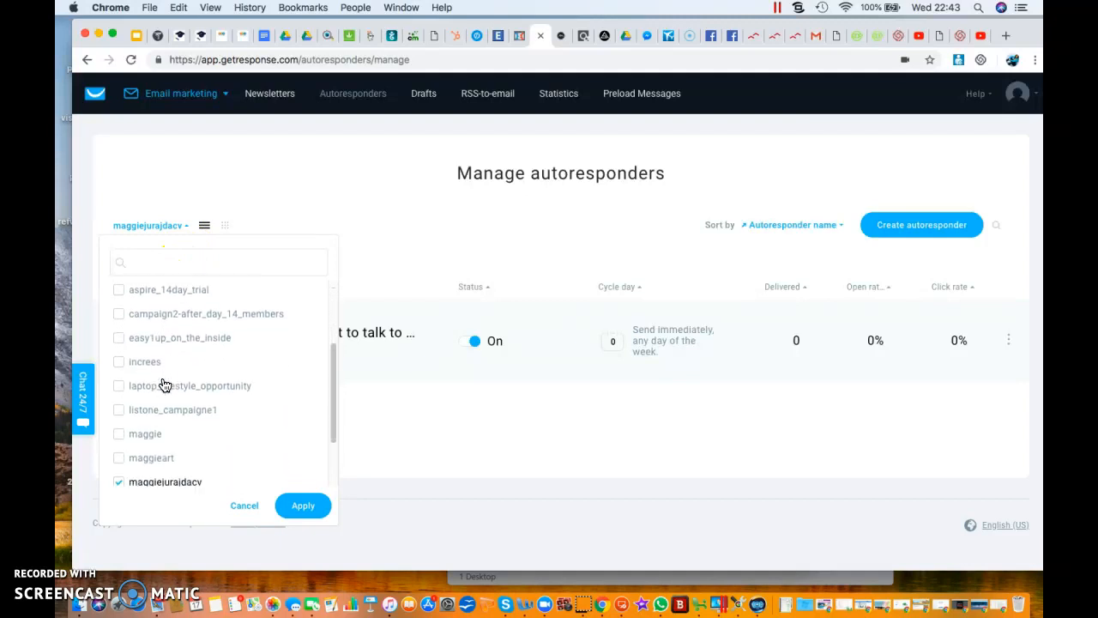
{"action": "left_click", "coordinate": [120, 400]}
{"action": "left_click", "coordinate": [118, 471]}
{"action": "left_click", "coordinate": [301, 508]}
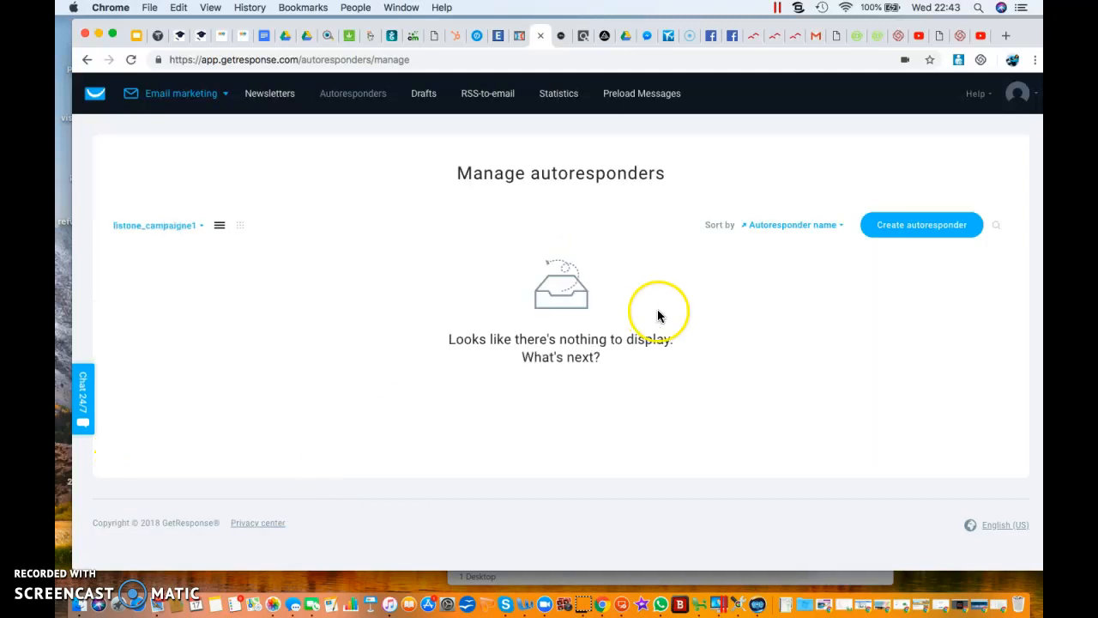
Start a new autoresponder named "welcome email" and schedule it on day 0.
{"action": "left_click", "coordinate": [898, 227]}
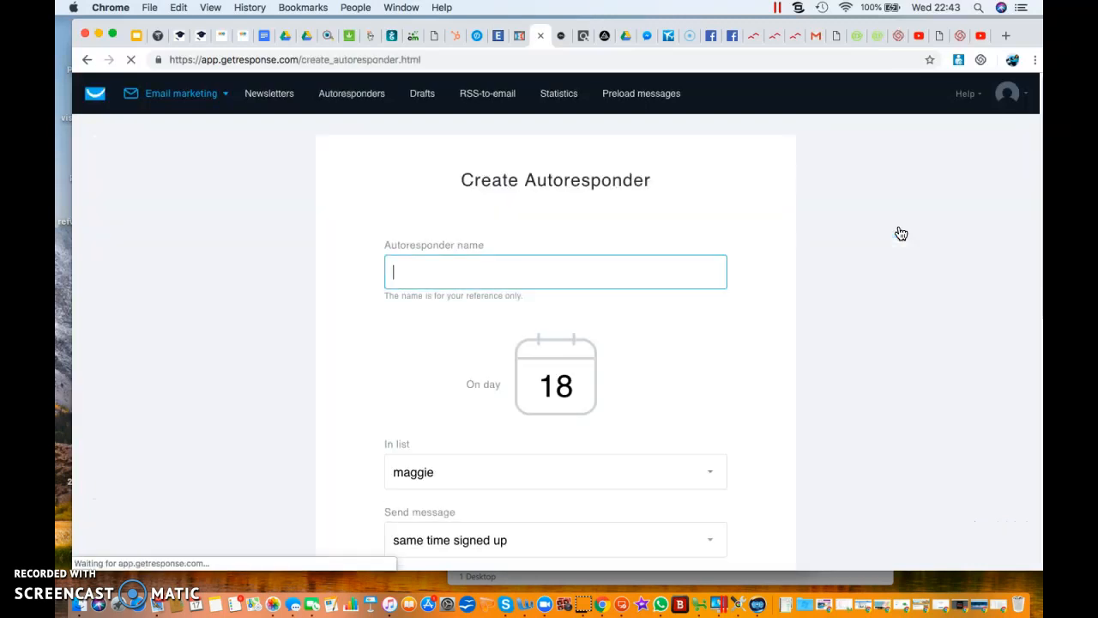
{"action": "left_click", "coordinate": [444, 259]}
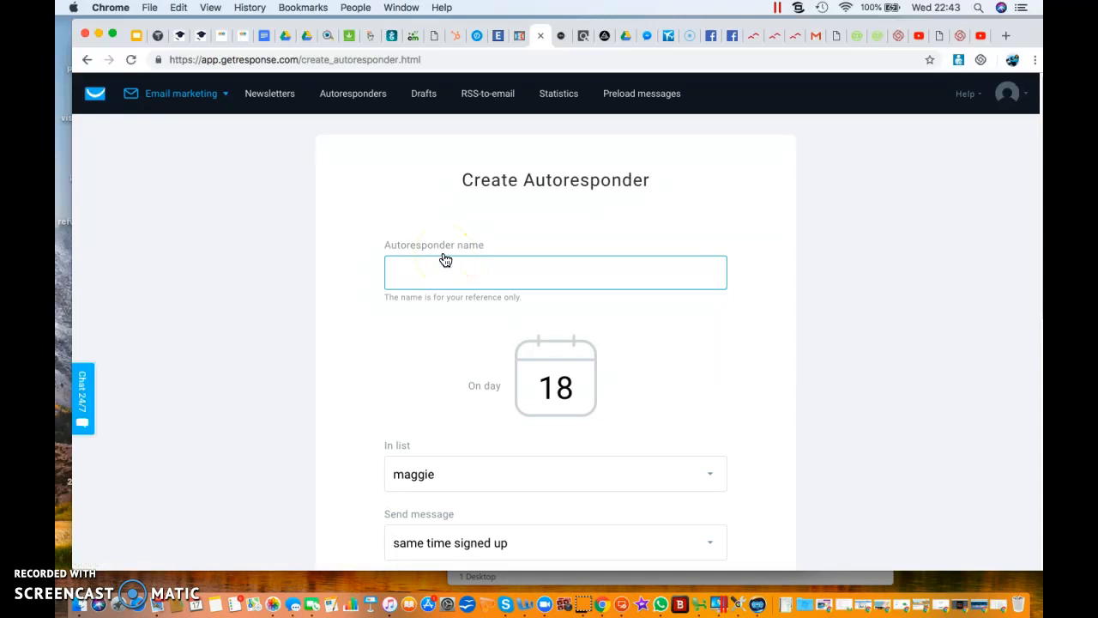
{"action": "type", "text": "welcome email"}
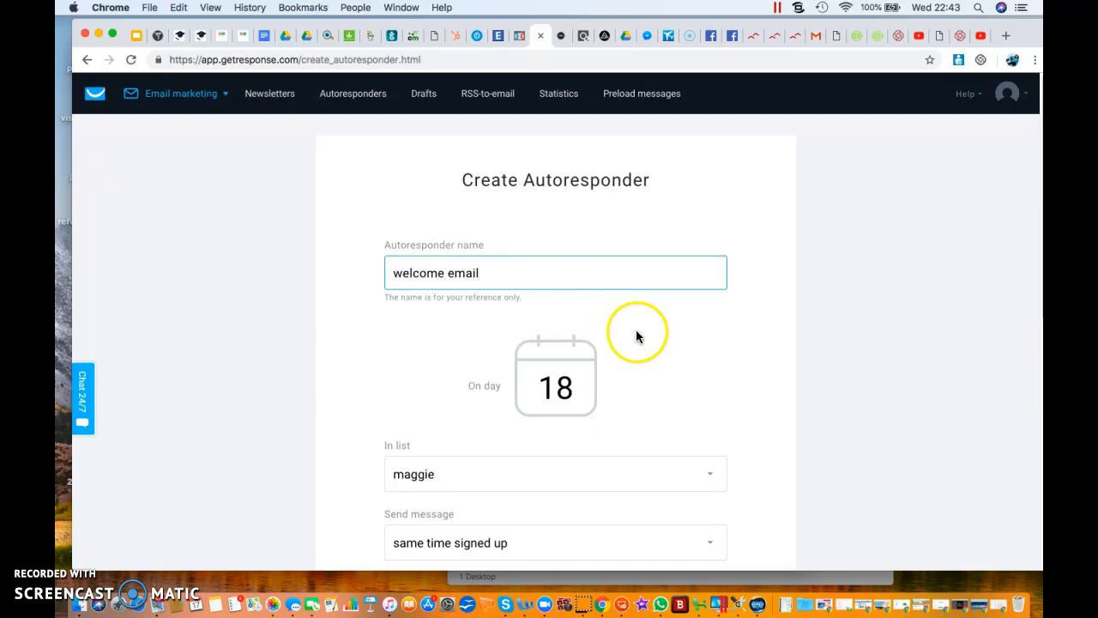
{"action": "scroll", "coordinate": [711, 370], "scroll_direction": "down", "scroll_amount": 3}
{"action": "double_click", "coordinate": [533, 281]}
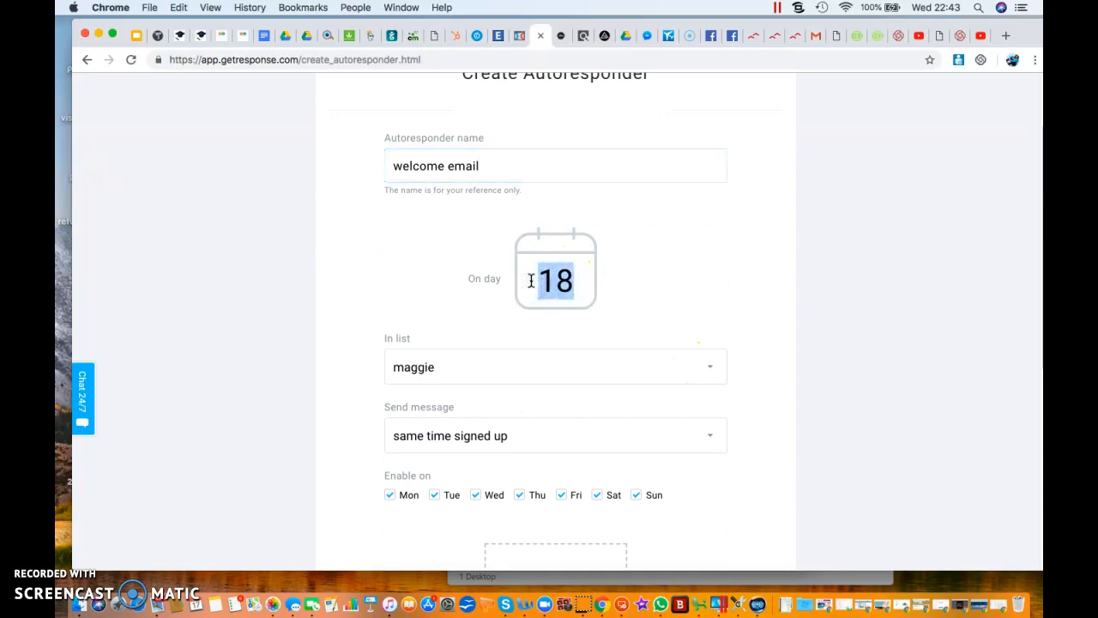
{"action": "type", "text": "0"}
{"action": "left_click", "coordinate": [703, 271]}
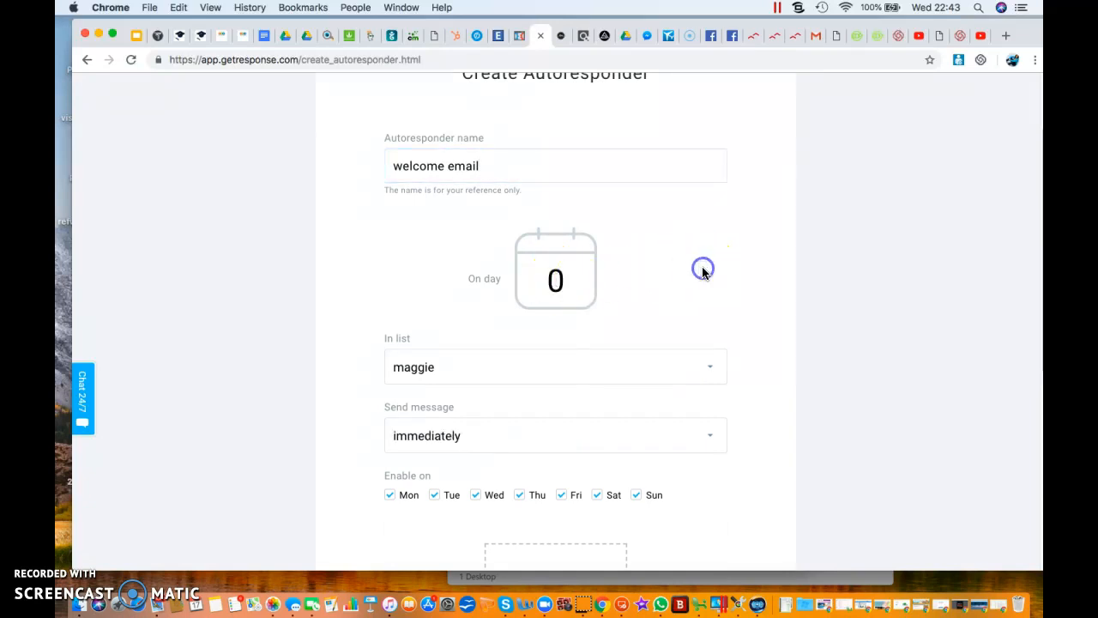
Assign the welcome email autoresponder to the listone_campaigne1 list.
{"action": "scroll", "coordinate": [703, 271], "scroll_direction": "down", "scroll_amount": 1}
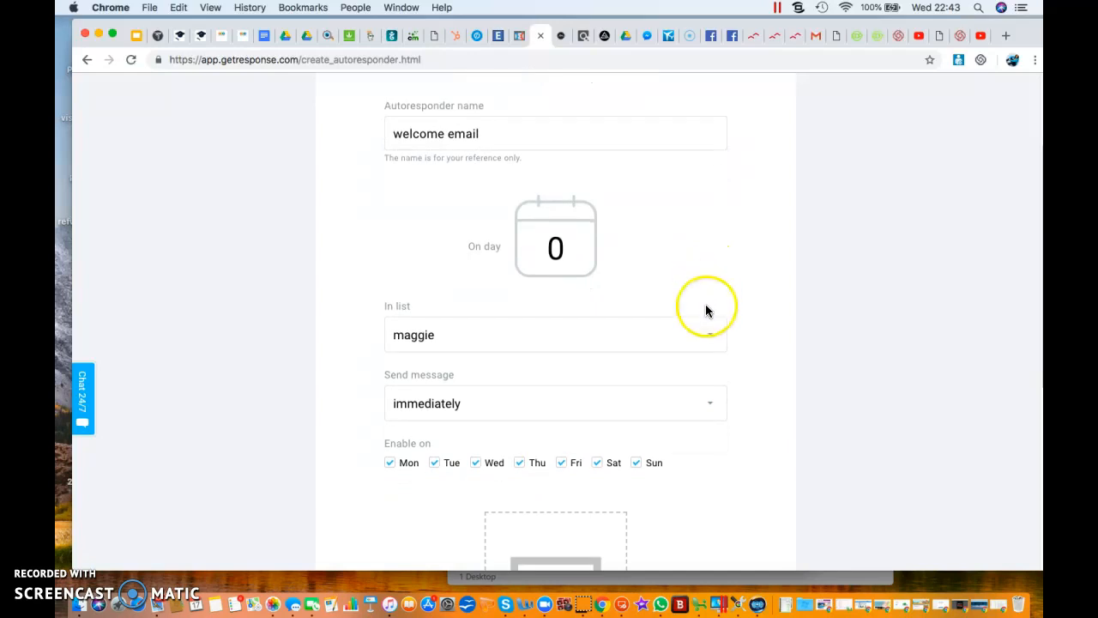
{"action": "left_click", "coordinate": [710, 333]}
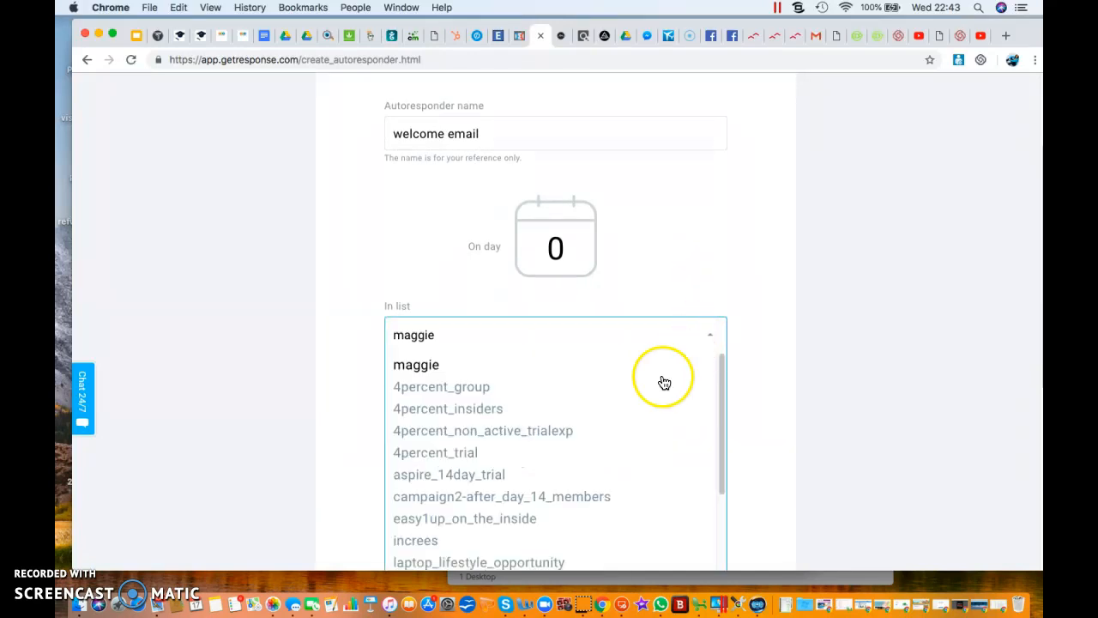
{"action": "scroll", "coordinate": [569, 455], "scroll_direction": "down", "scroll_amount": 5}
{"action": "left_click", "coordinate": [484, 455]}
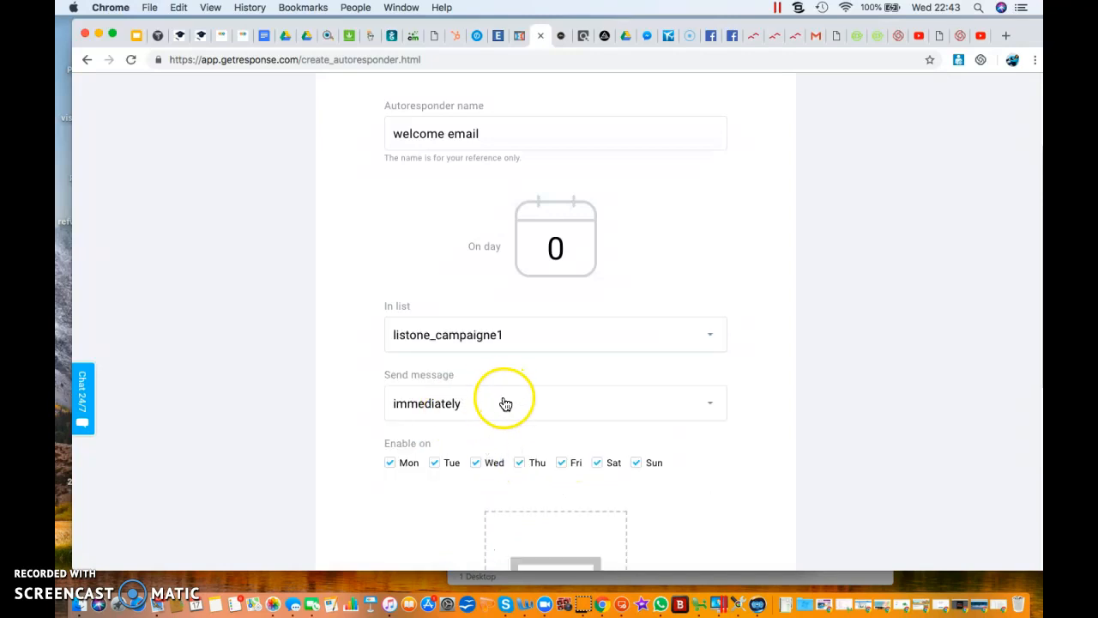
Start creating a new email for the autoresponder and set its message name to "welcome email".
{"action": "scroll", "coordinate": [507, 404], "scroll_direction": "down", "scroll_amount": 6}
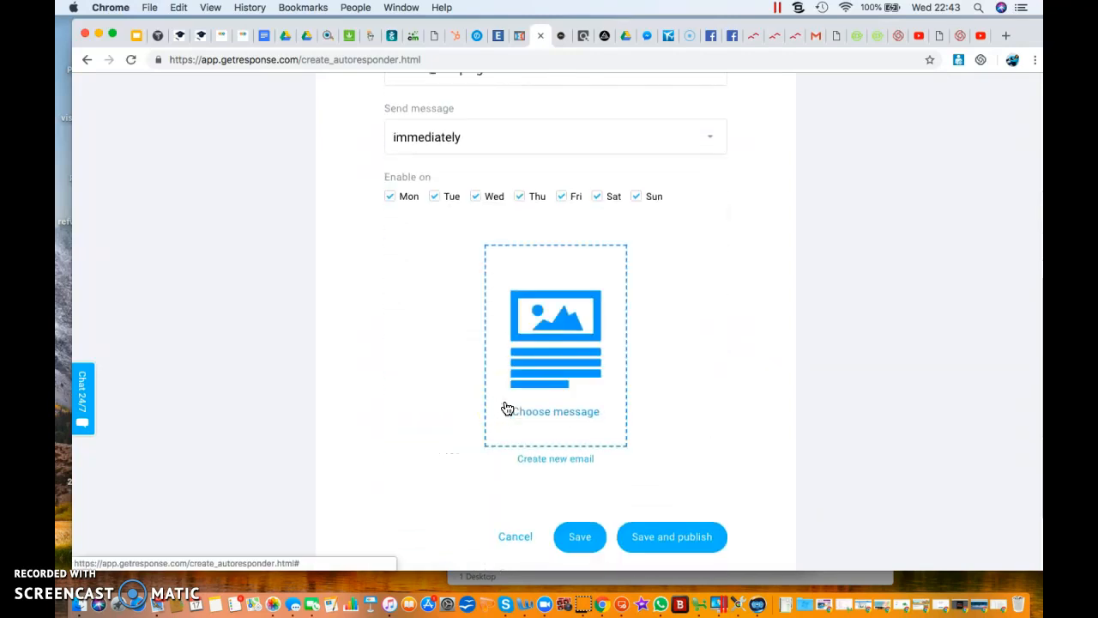
{"action": "left_click", "coordinate": [537, 419]}
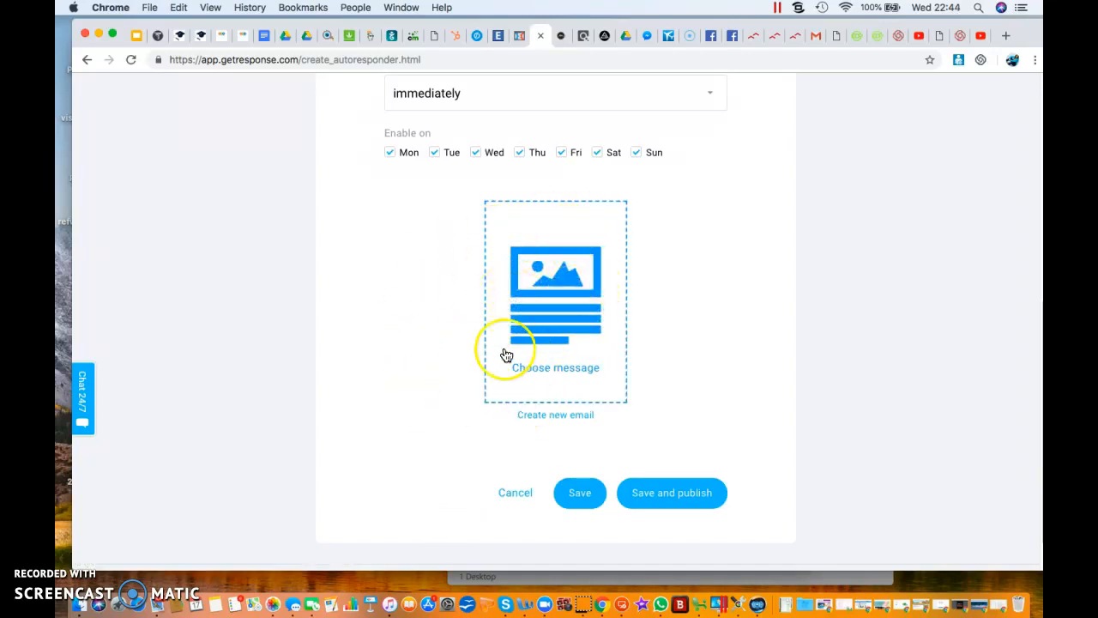
{"action": "left_click", "coordinate": [540, 419]}
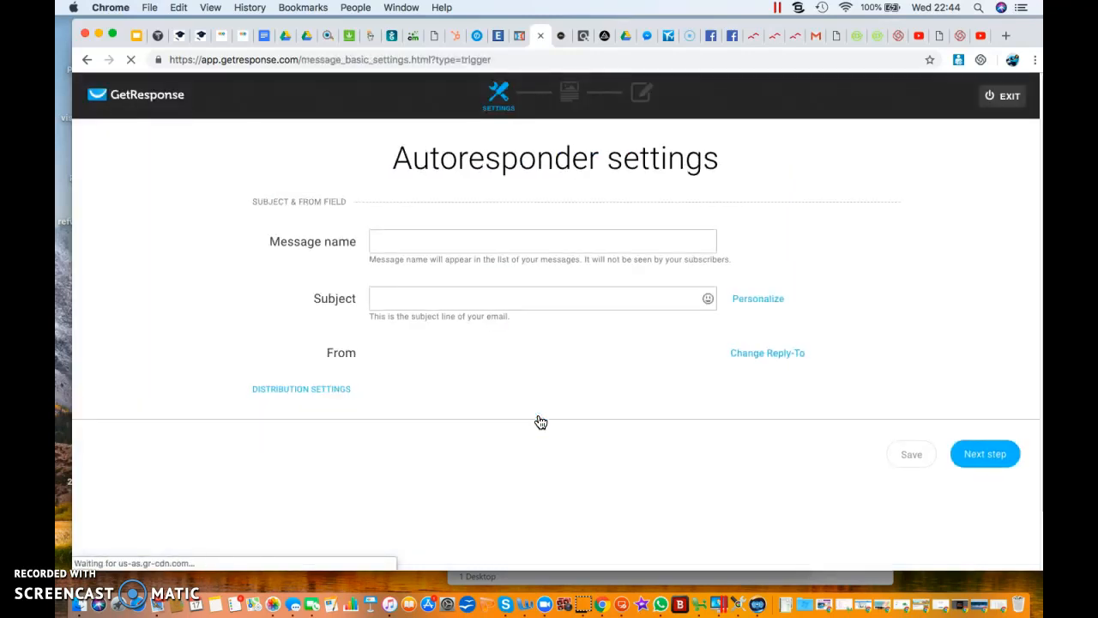
{"action": "left_click", "coordinate": [477, 244]}
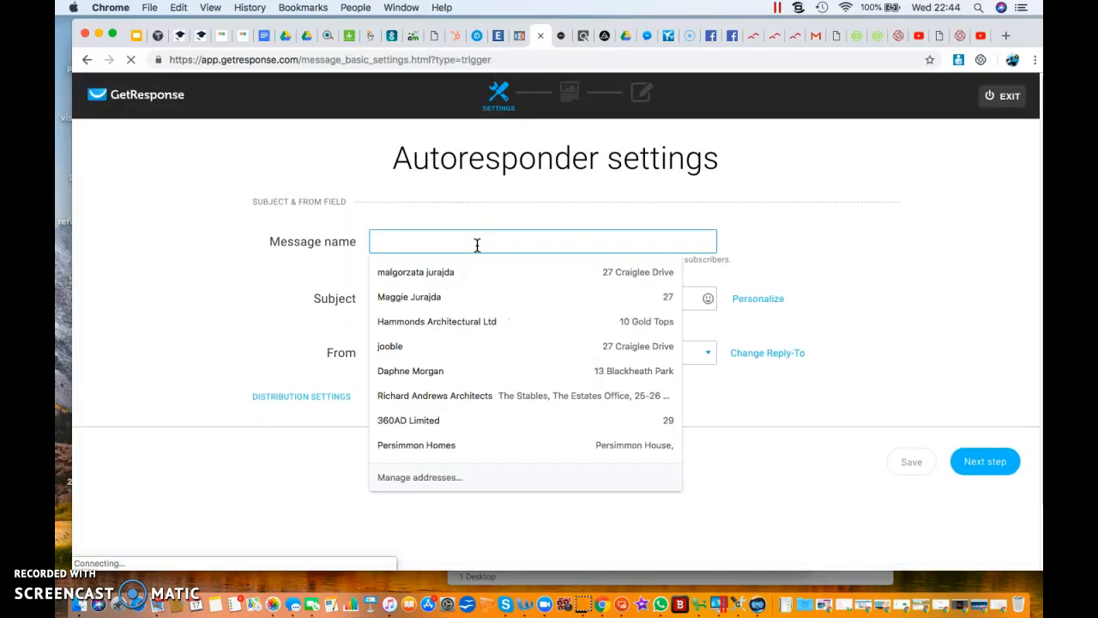
{"action": "type", "text": "welcome email"}
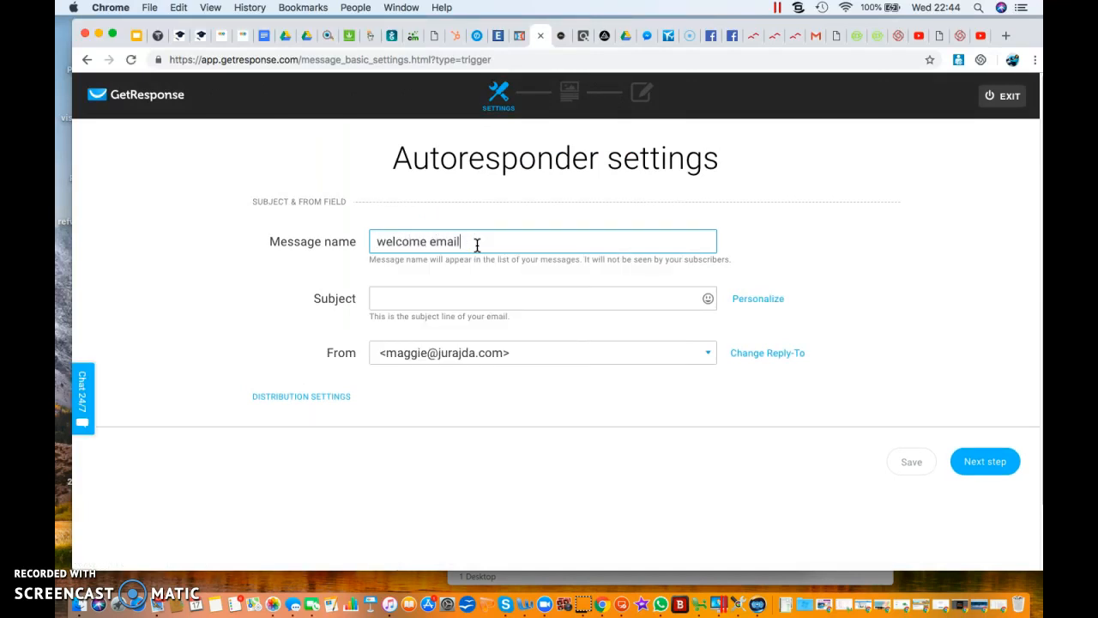
Set the email's subject line to "earn your first 1000...".
{"action": "left_click", "coordinate": [410, 301]}
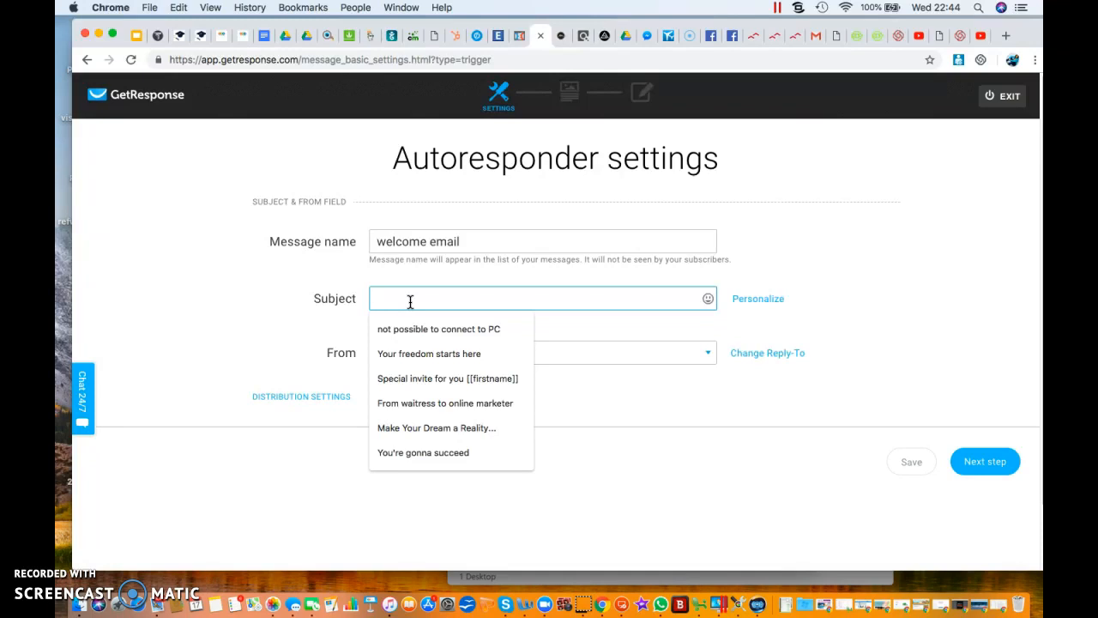
{"action": "type", "text": "earn "}
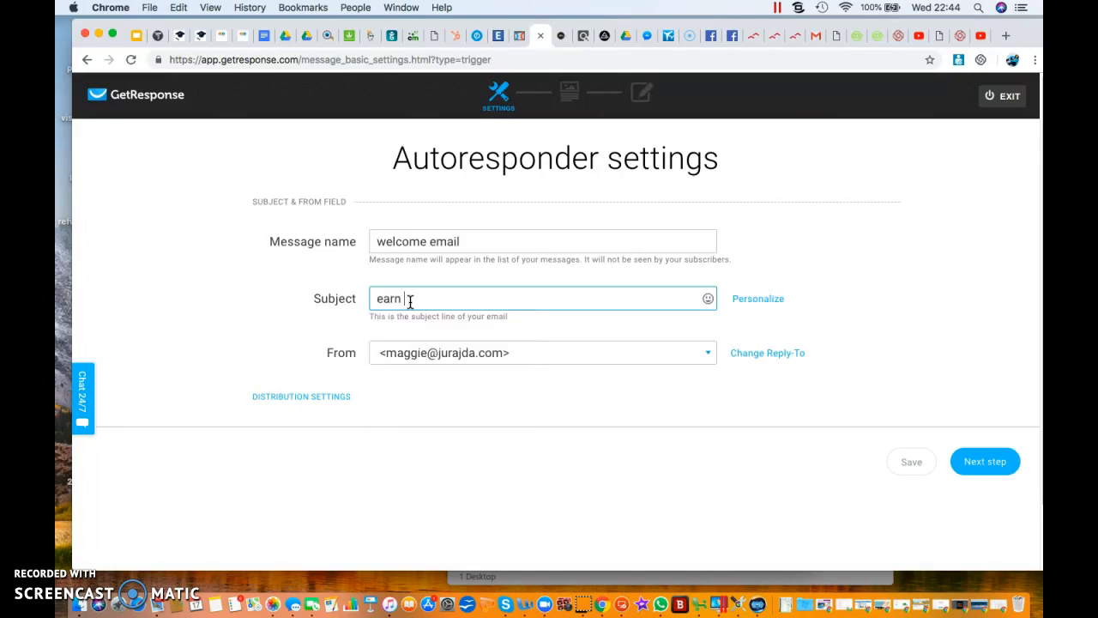
{"action": "type", "text": "your first 1000..."}
{"action": "left_click", "coordinate": [643, 280]}
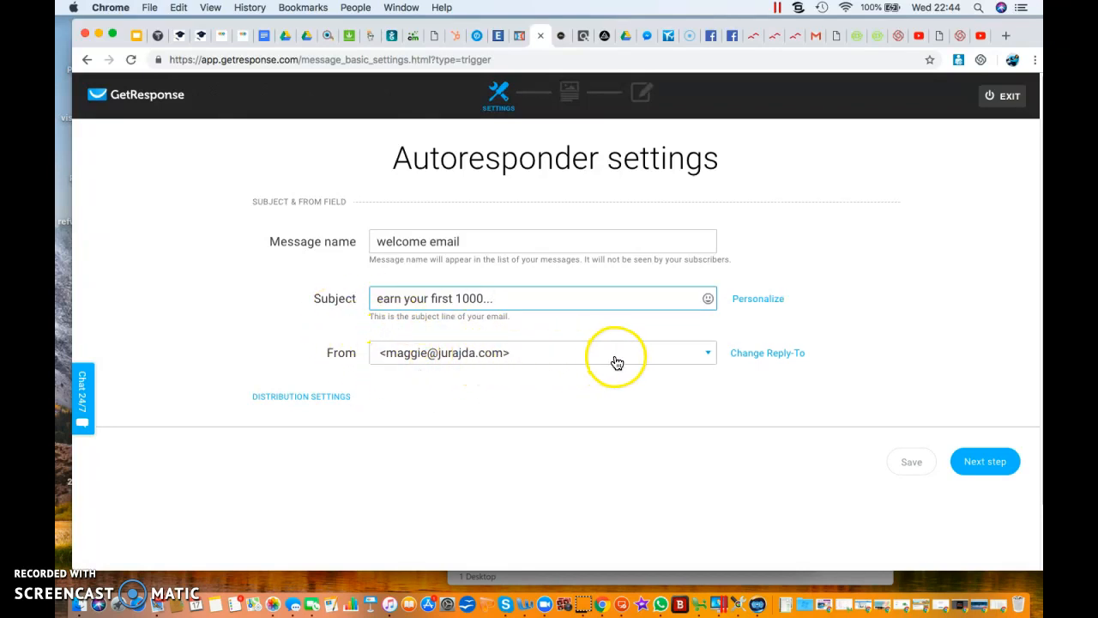
Look through the available sender addresses, and open the email addresses page for adding a new From address.
{"action": "left_click", "coordinate": [706, 356]}
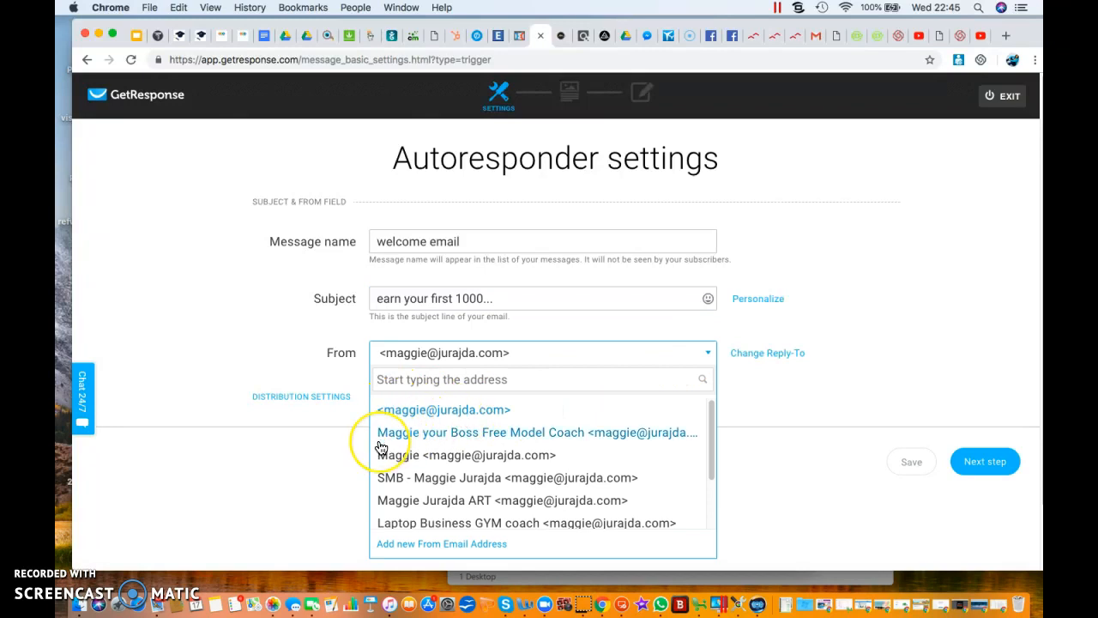
{"action": "scroll", "coordinate": [381, 448], "scroll_direction": "down", "scroll_amount": 3}
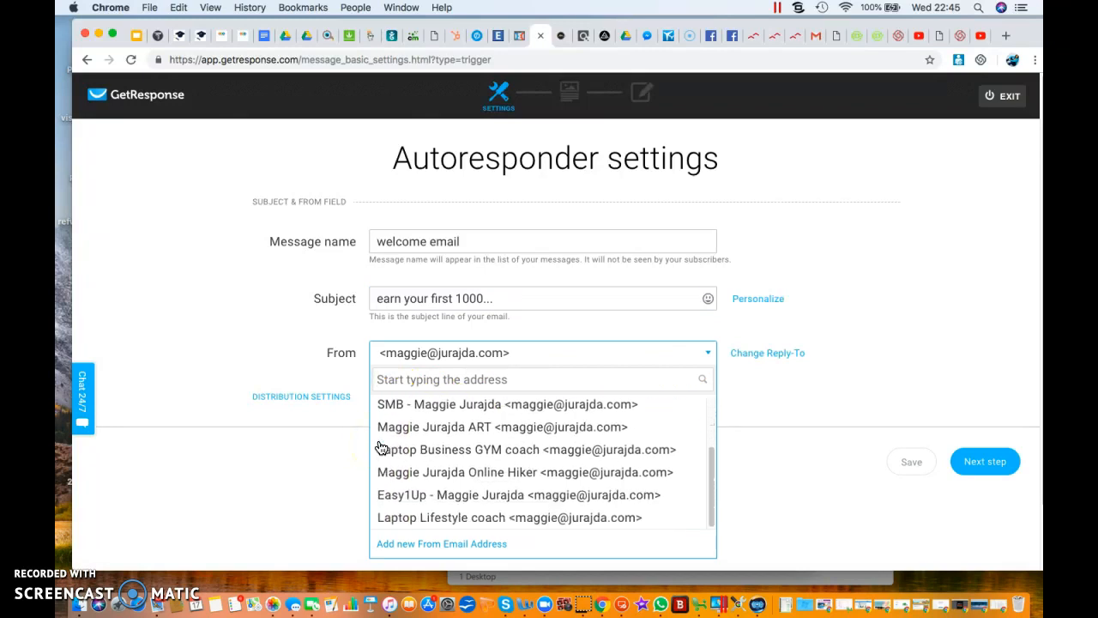
{"action": "scroll", "coordinate": [478, 432], "scroll_direction": "up", "scroll_amount": 2}
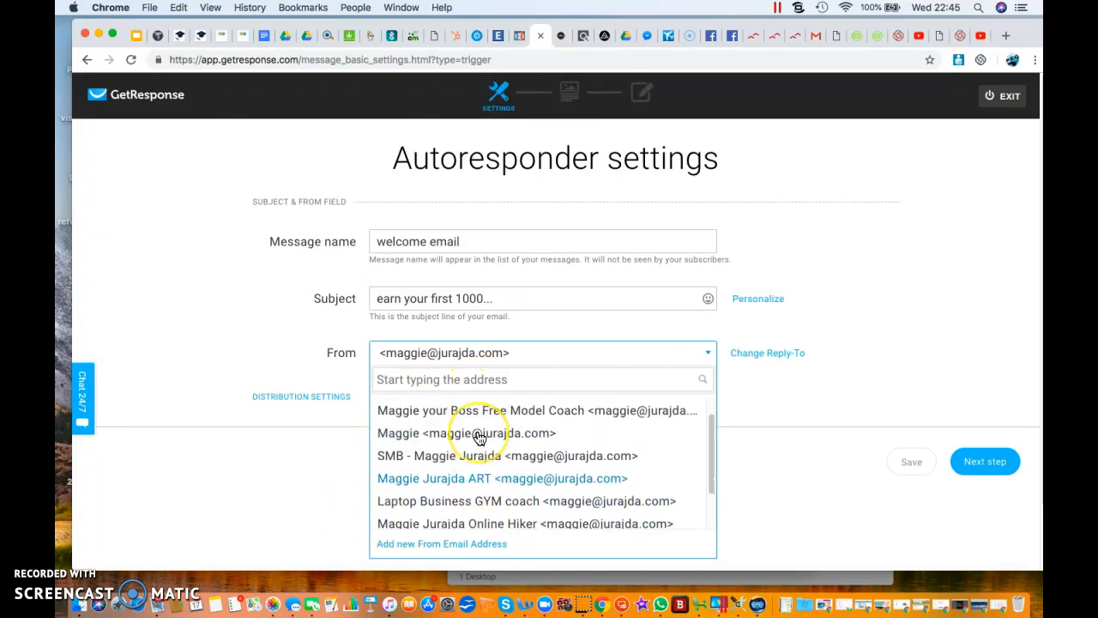
{"action": "scroll", "coordinate": [480, 436], "scroll_direction": "down", "scroll_amount": 2}
{"action": "scroll", "coordinate": [480, 438], "scroll_direction": "up", "scroll_amount": 3}
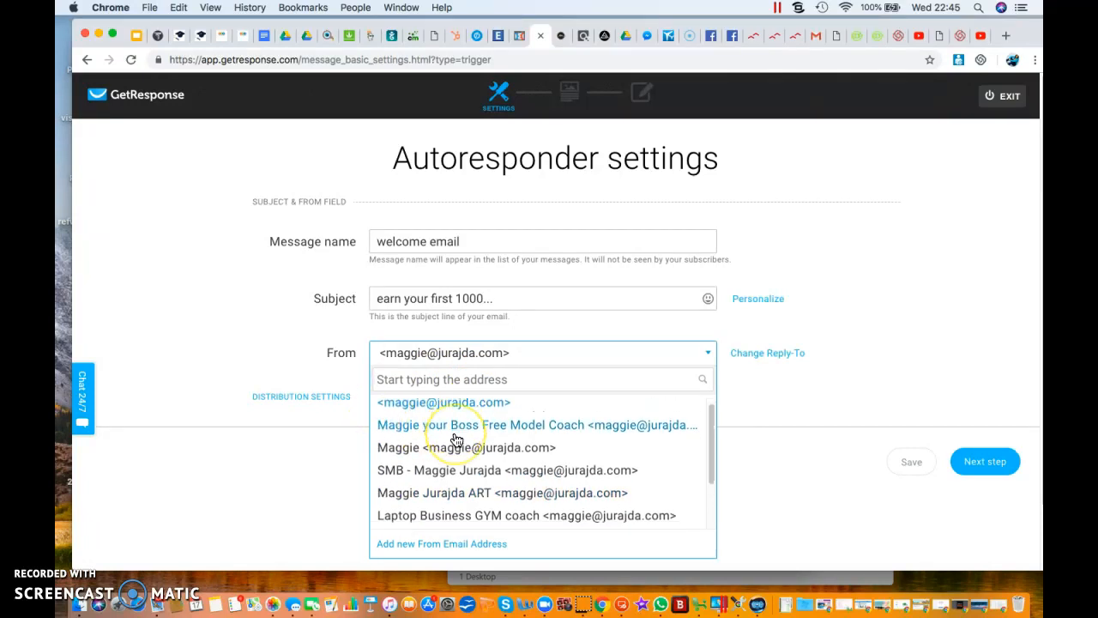
{"action": "scroll", "coordinate": [456, 439], "scroll_direction": "down", "scroll_amount": 3}
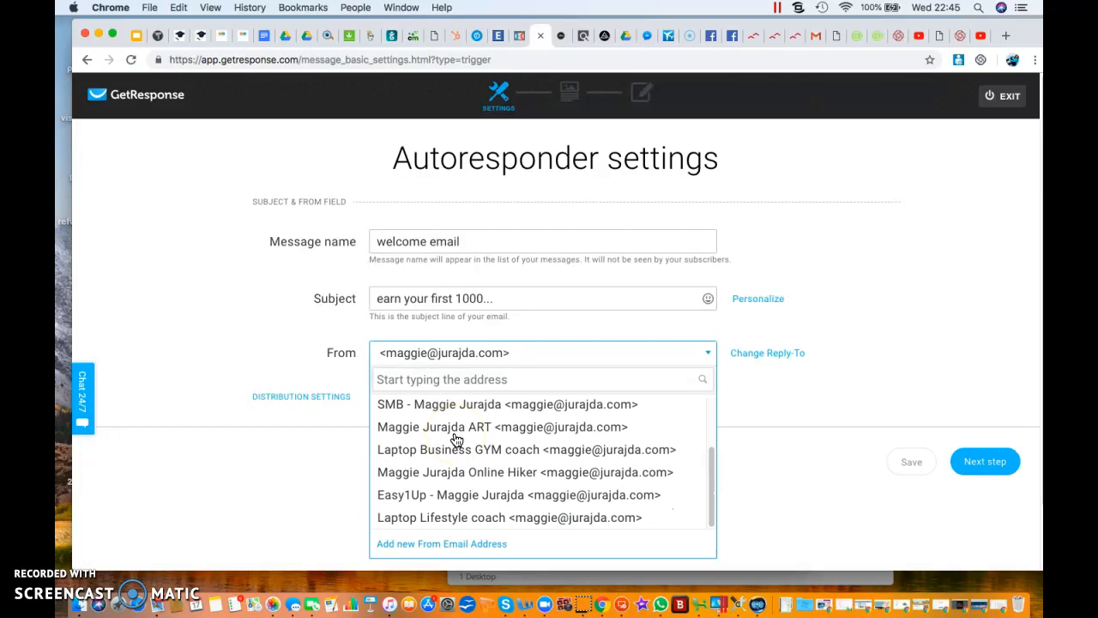
{"action": "left_click", "coordinate": [444, 552]}
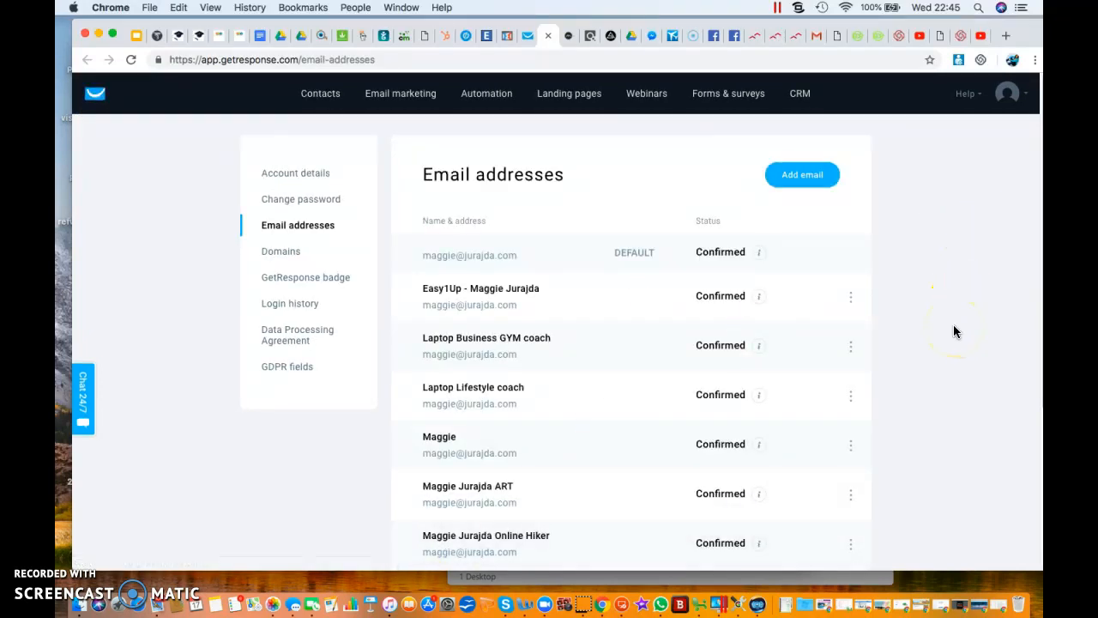
{"action": "scroll", "coordinate": [954, 331], "scroll_direction": "up", "scroll_amount": 1}
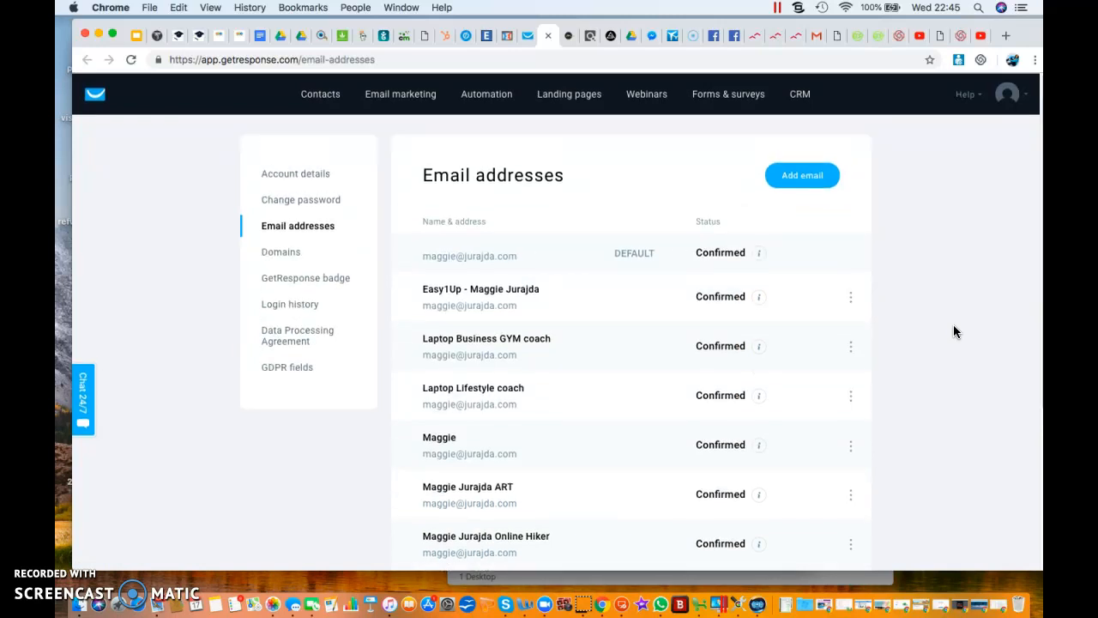
View the form for adding an email address, cancel it without adding one, and return to the autoresponder settings.
{"action": "left_click", "coordinate": [799, 184]}
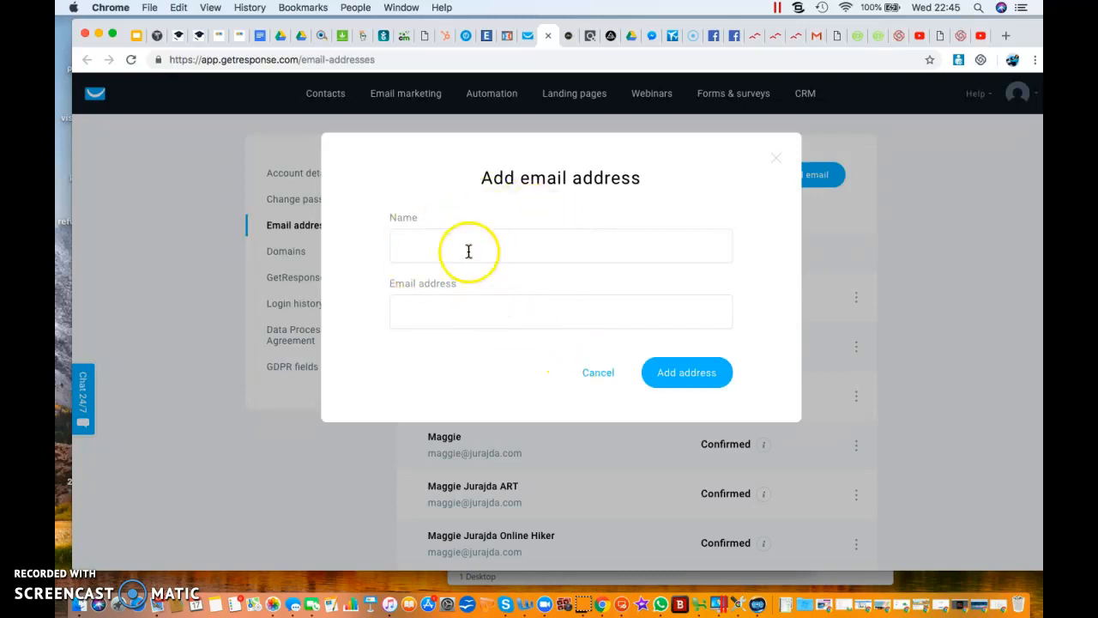
{"action": "left_click", "coordinate": [597, 374]}
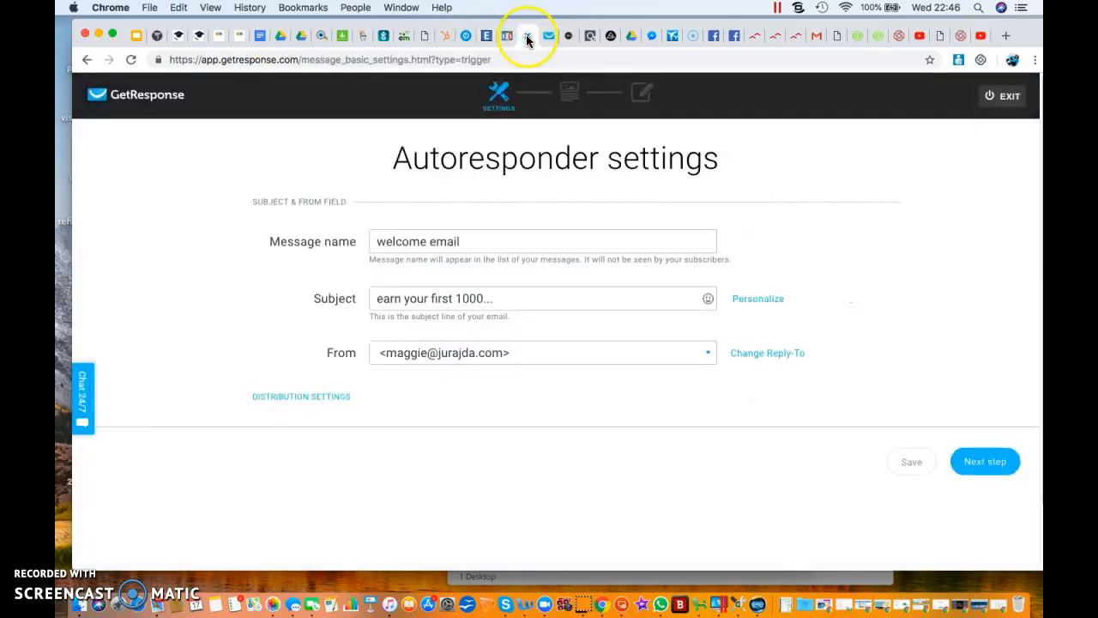
{"action": "left_click", "coordinate": [526, 36]}
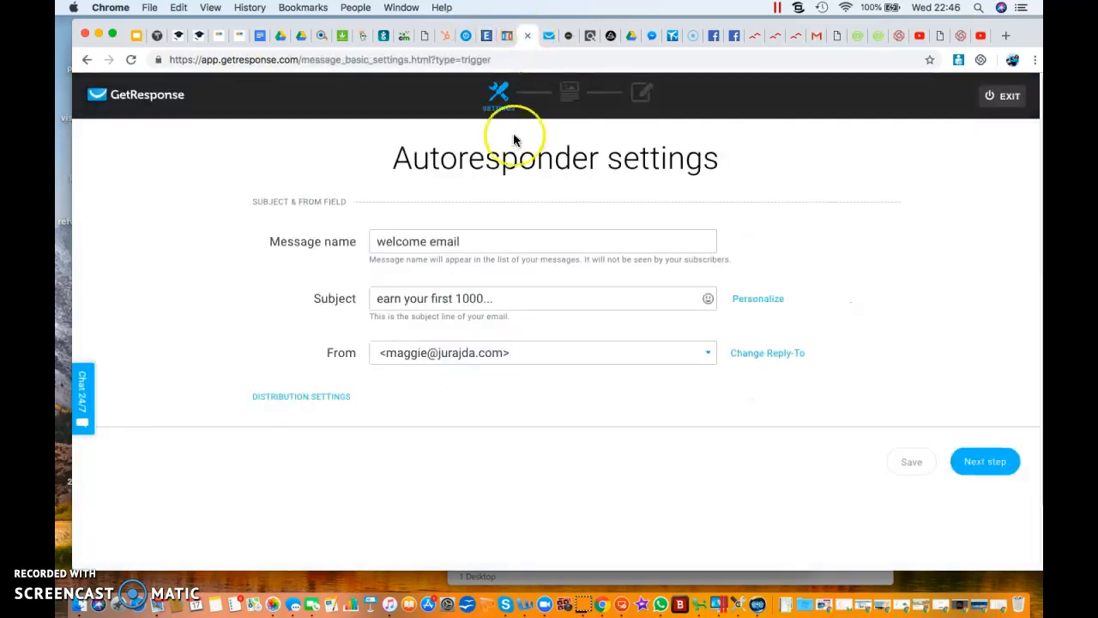
Choose the "Online Hiker" sender as the From address and continue to the template selection.
{"action": "left_click", "coordinate": [626, 358]}
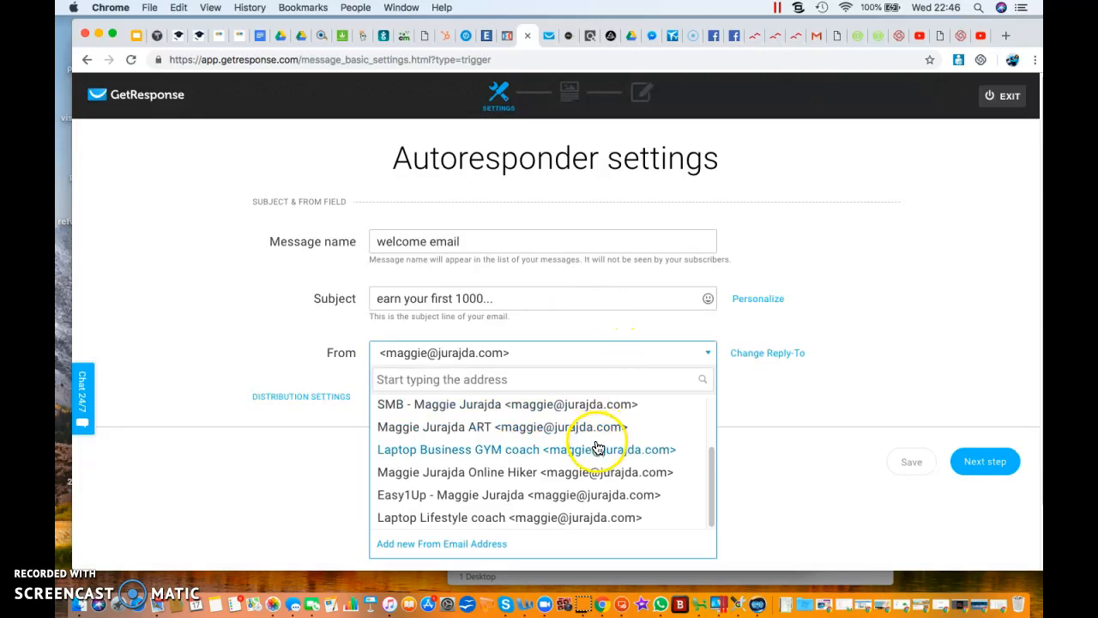
{"action": "scroll", "coordinate": [520, 473], "scroll_direction": "down", "scroll_amount": 2}
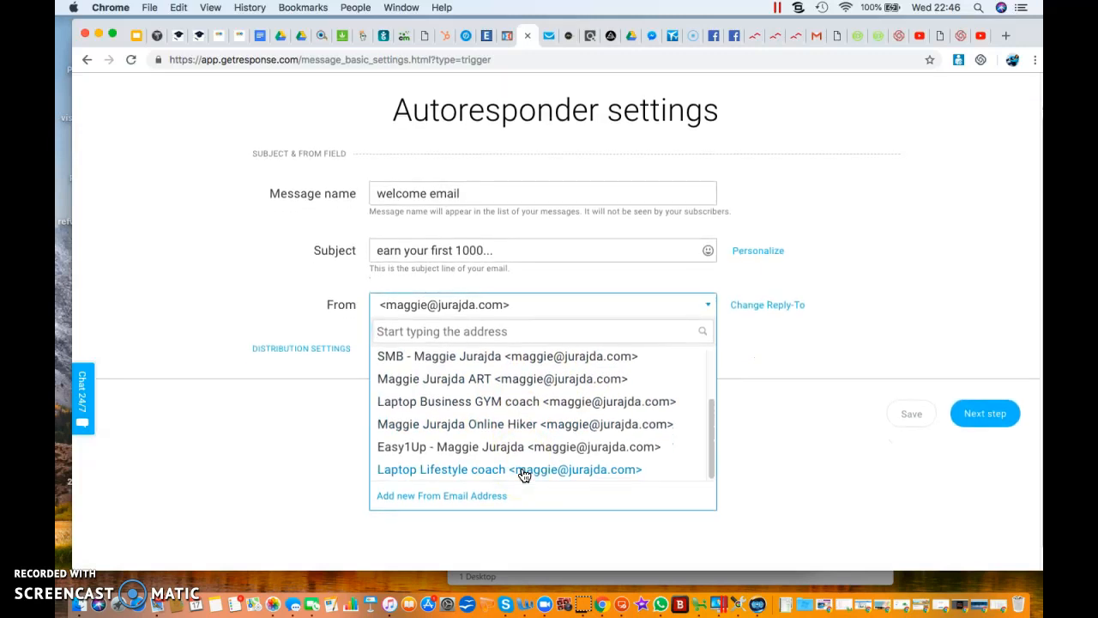
{"action": "left_click", "coordinate": [470, 423]}
{"action": "left_click", "coordinate": [984, 417]}
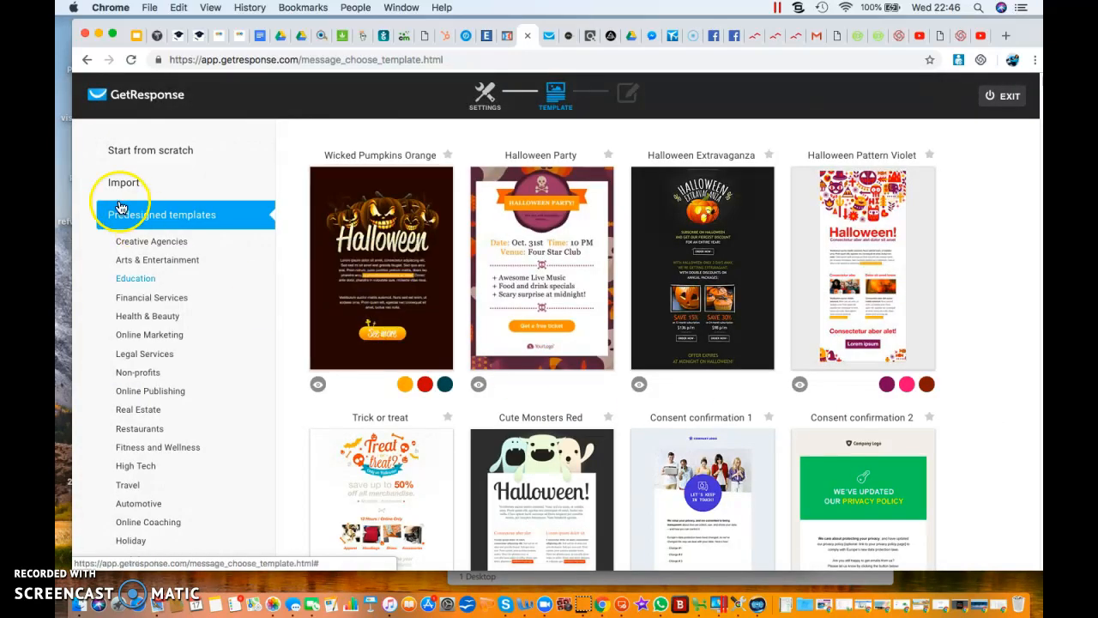
Start the email from scratch using the Blank template.
{"action": "left_click", "coordinate": [144, 152]}
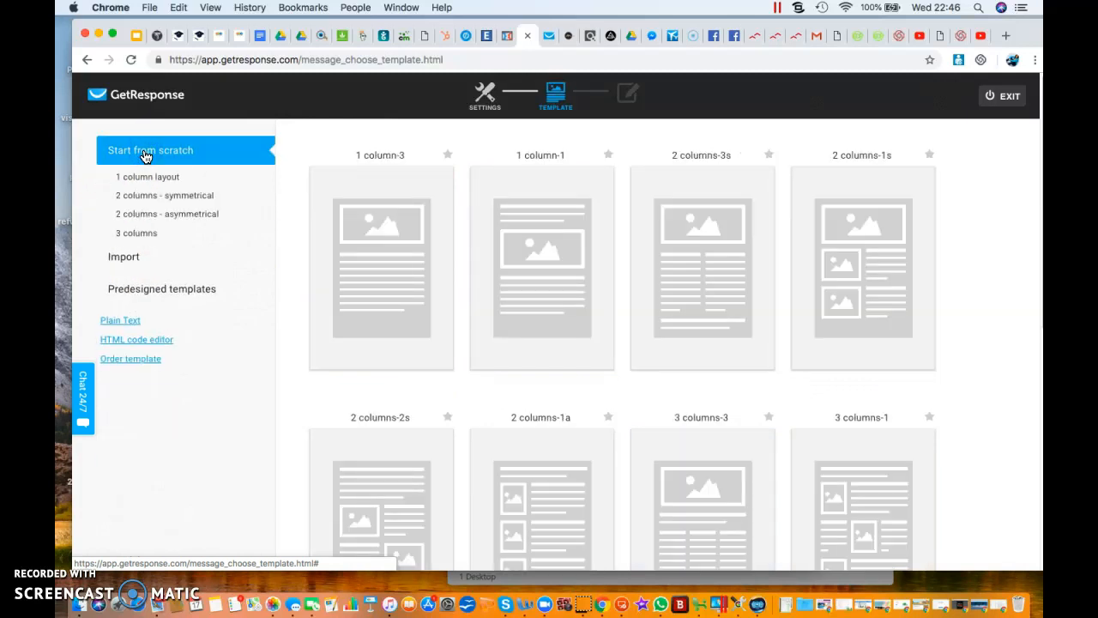
{"action": "scroll", "coordinate": [485, 327], "scroll_direction": "down", "scroll_amount": 10}
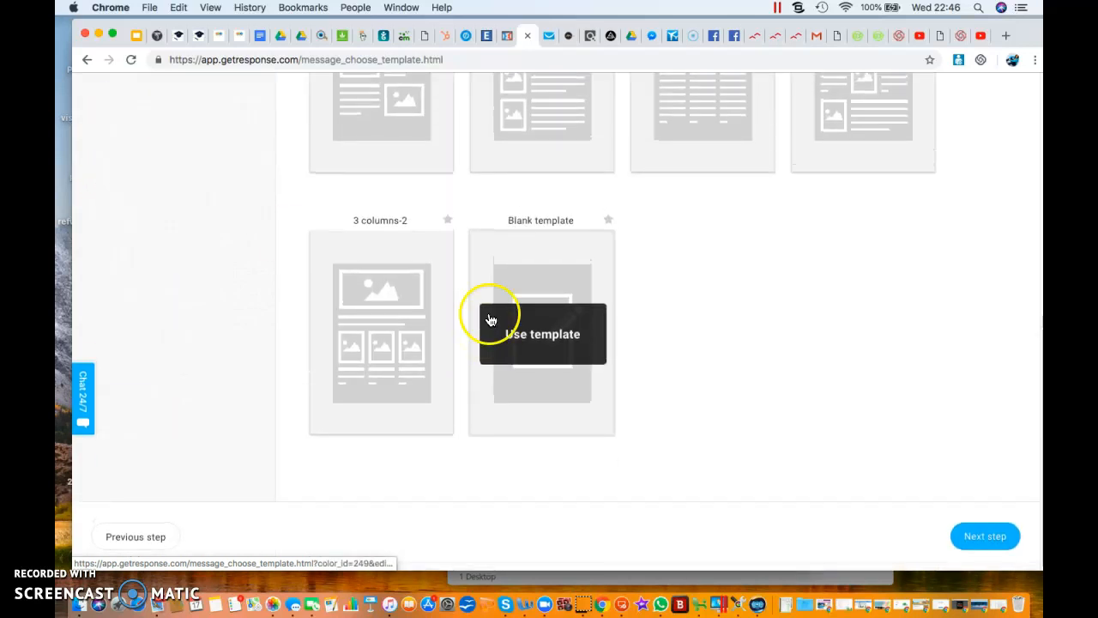
{"action": "left_click", "coordinate": [547, 288]}
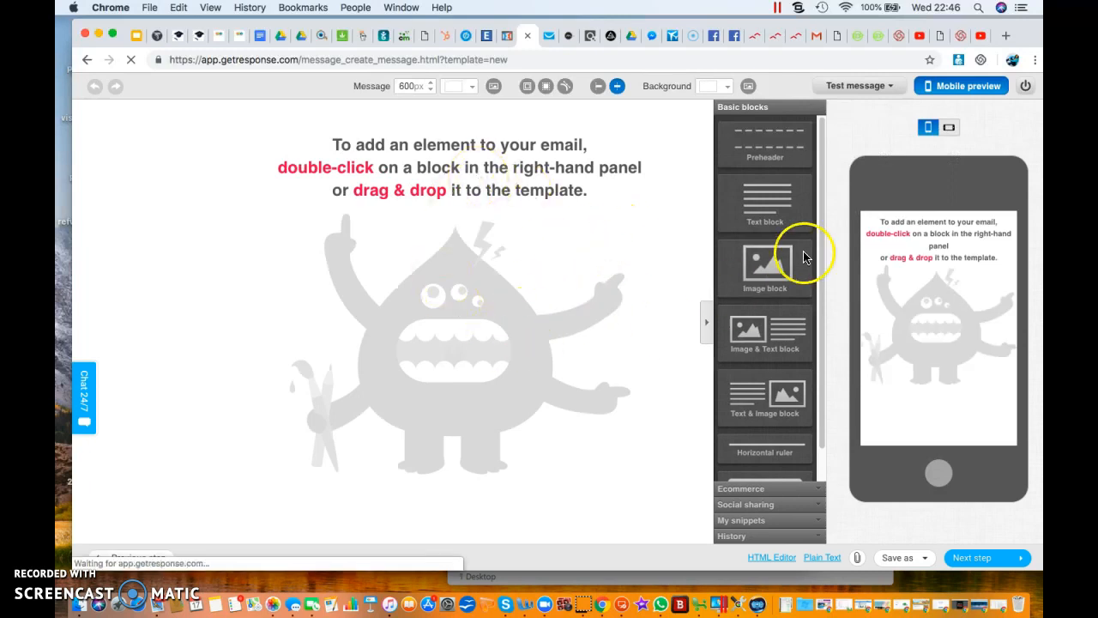
{"action": "left_click_drag", "start_coordinate": [767, 271], "coordinate": [517, 211]}
{"action": "left_click_drag", "start_coordinate": [752, 210], "coordinate": [528, 266]}
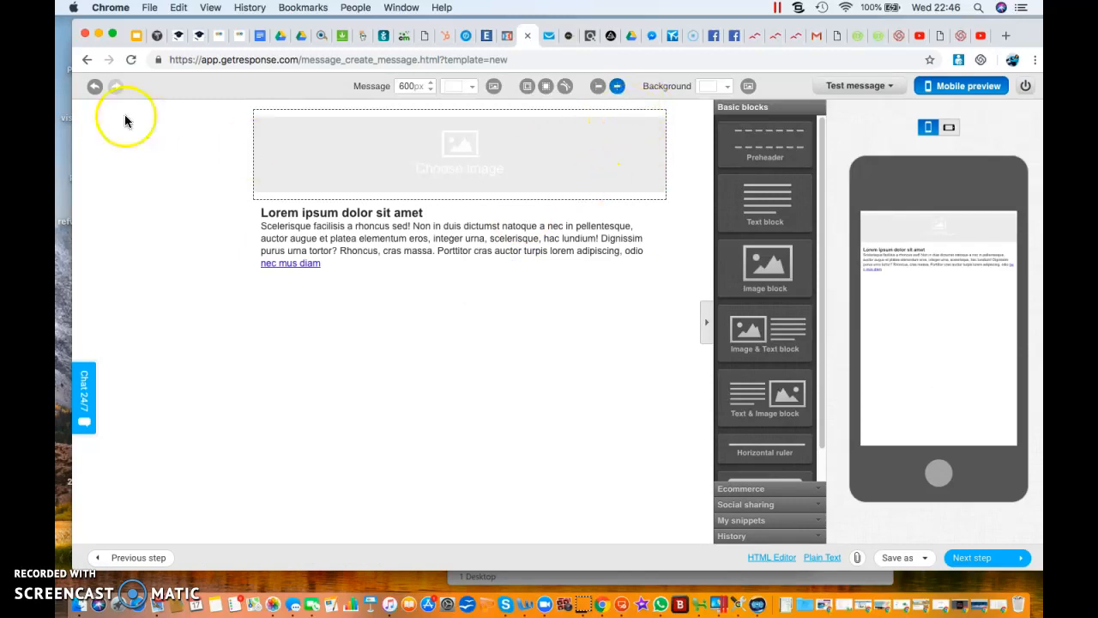
{"action": "left_click", "coordinate": [97, 87]}
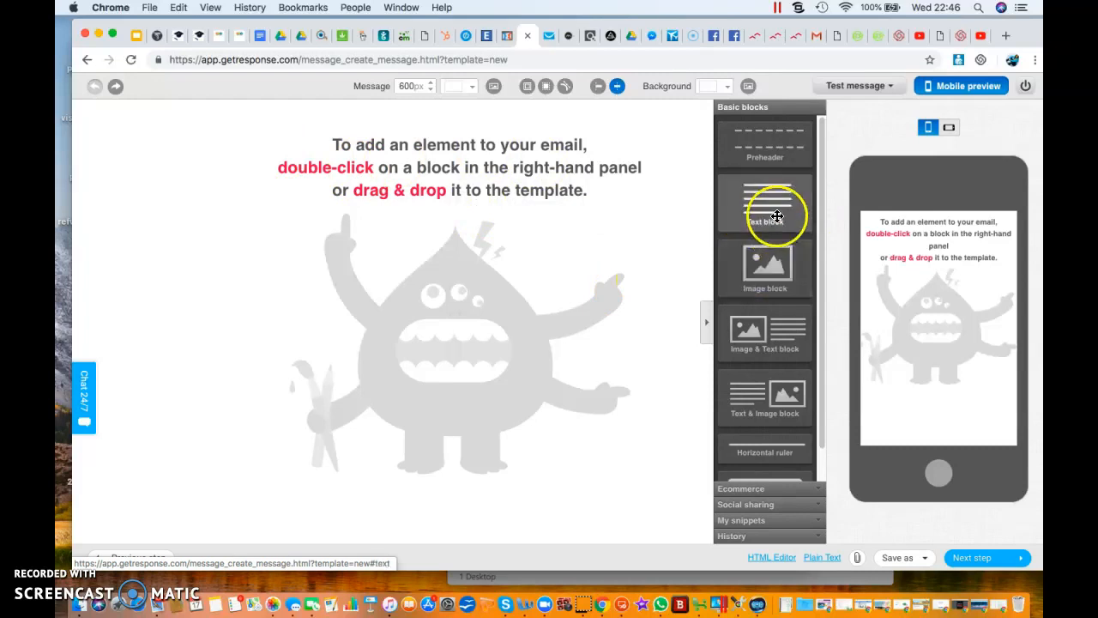
Add a text block to the empty email and an image block beneath it.
{"action": "left_click_drag", "start_coordinate": [776, 216], "coordinate": [538, 224]}
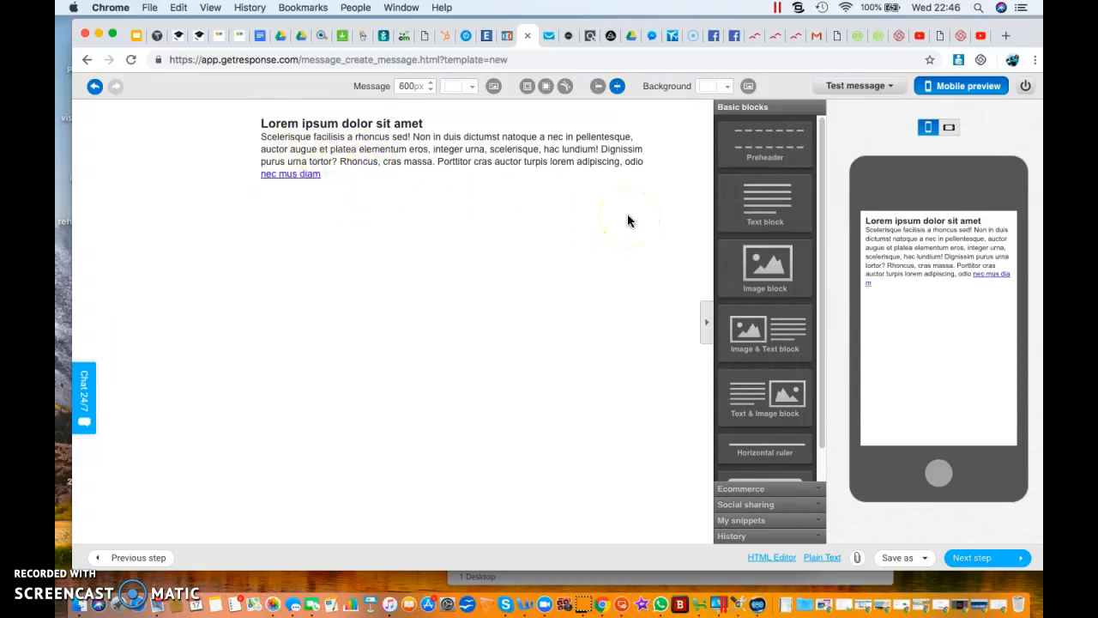
{"action": "left_click_drag", "start_coordinate": [774, 266], "coordinate": [464, 235]}
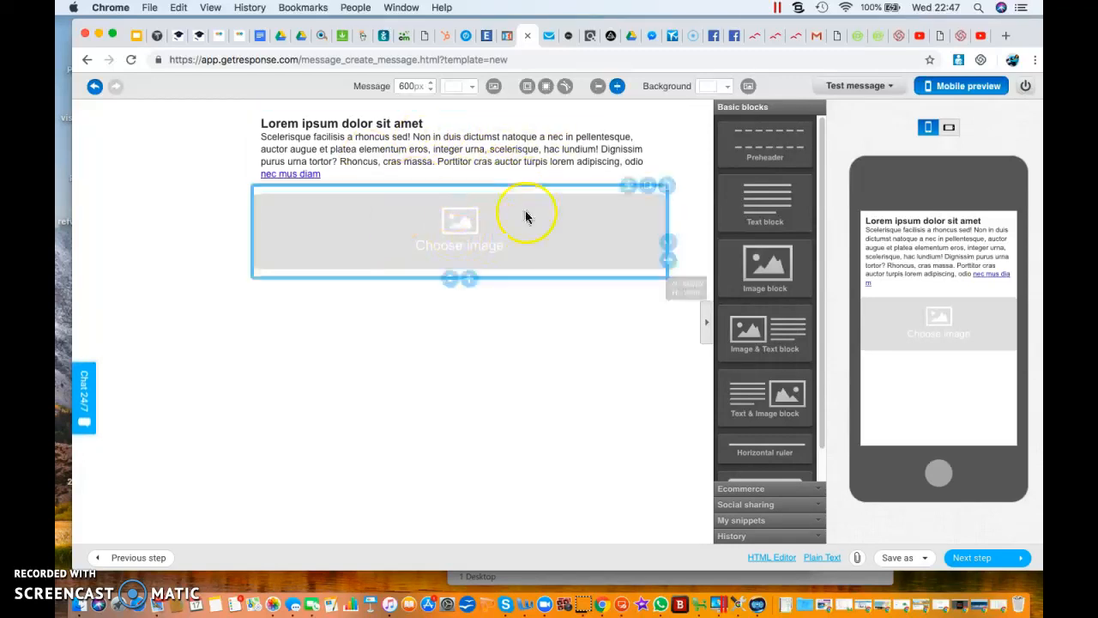
Replace all placeholder text in the text block, including its heading, with the greeting "Hi,".
{"action": "triple_click", "coordinate": [328, 178]}
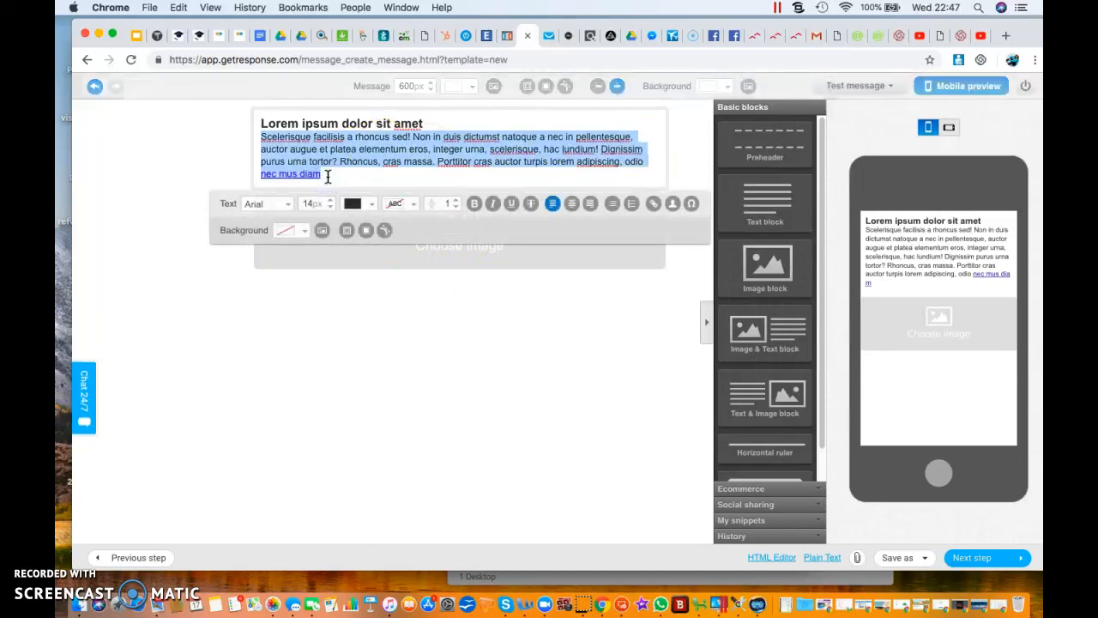
{"action": "type", "text": "saml"}
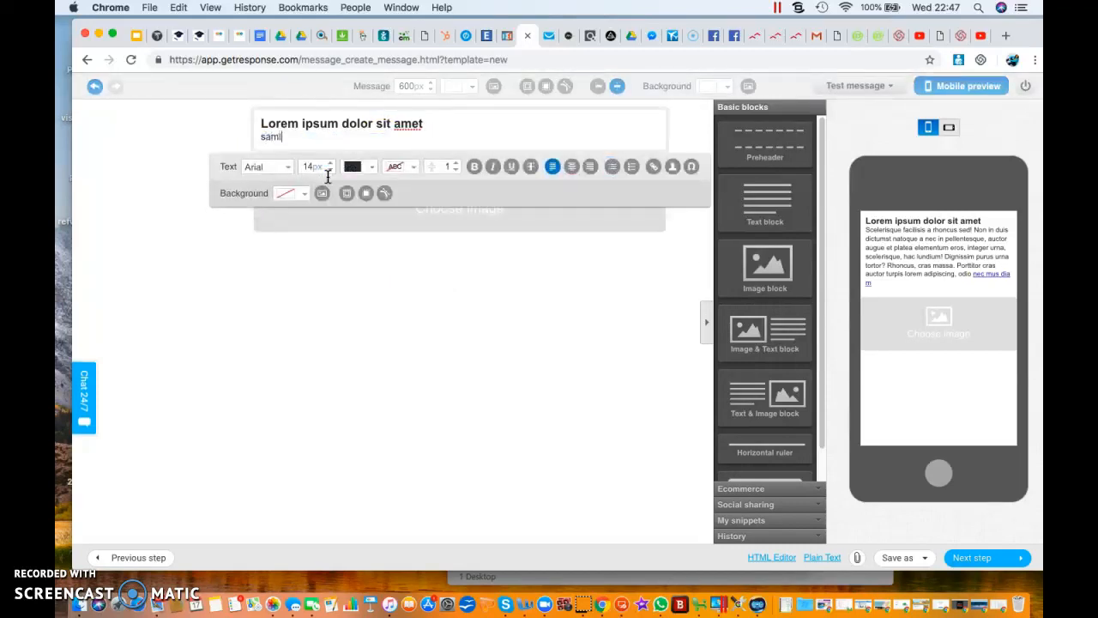
{"action": "key", "text": "BackSpace"}
{"action": "key", "text": "BackSpace"}
{"action": "key", "text": "BackSpace"}
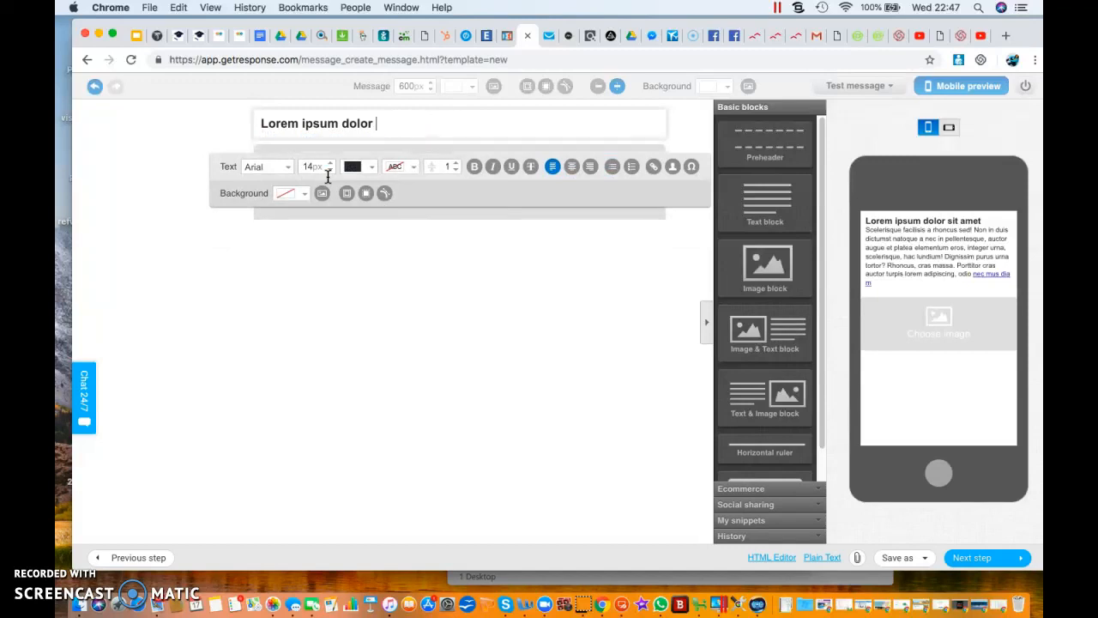
{"action": "key", "text": "BackSpace"}
{"action": "key", "text": "BackSpace"}
{"action": "key", "text": "BackSpace"}
{"action": "key", "text": "BackSpace"}
{"action": "key", "text": "BackSpace"}
{"action": "key", "text": "BackSpace"}
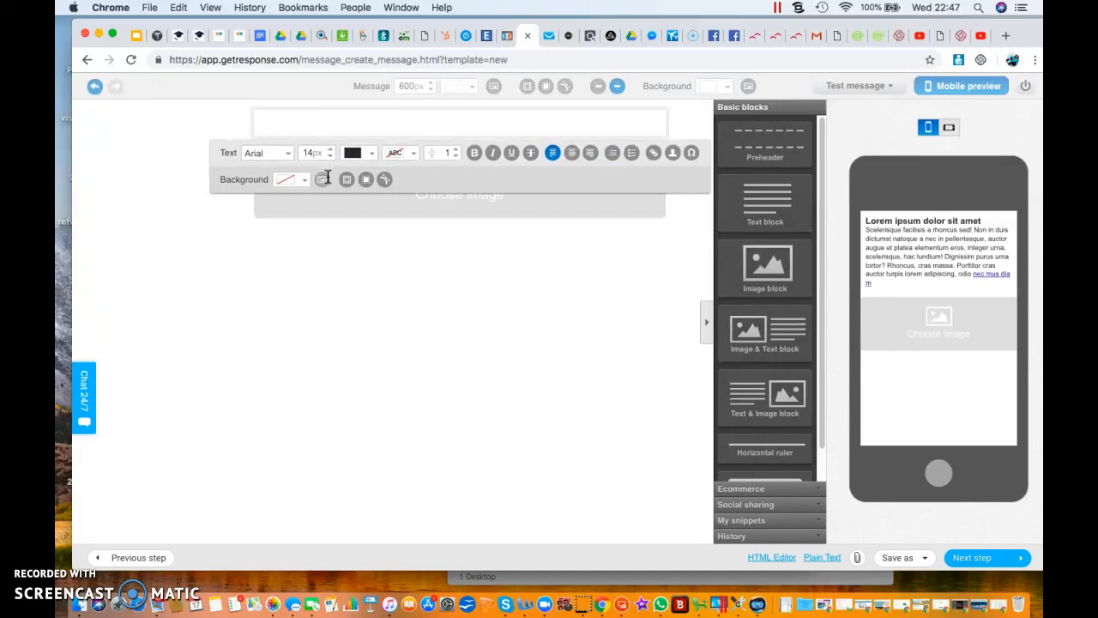
{"action": "type", "text": "Hi,"}
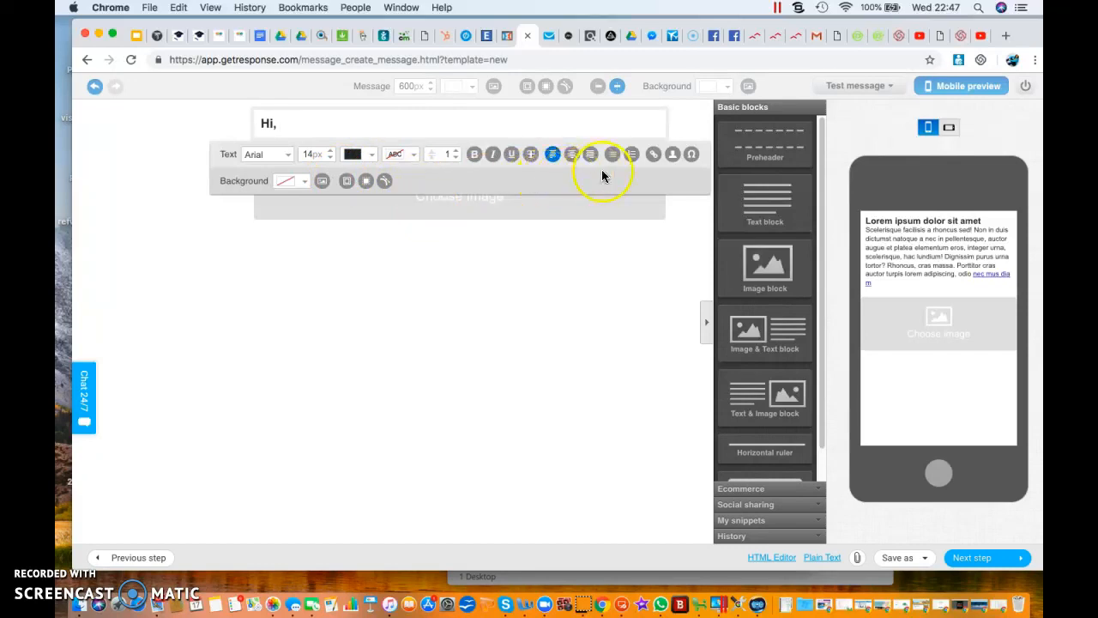
Insert the [[name]] contact data field after the greeting, followed by a comma and a blank line.
{"action": "left_click", "coordinate": [674, 155]}
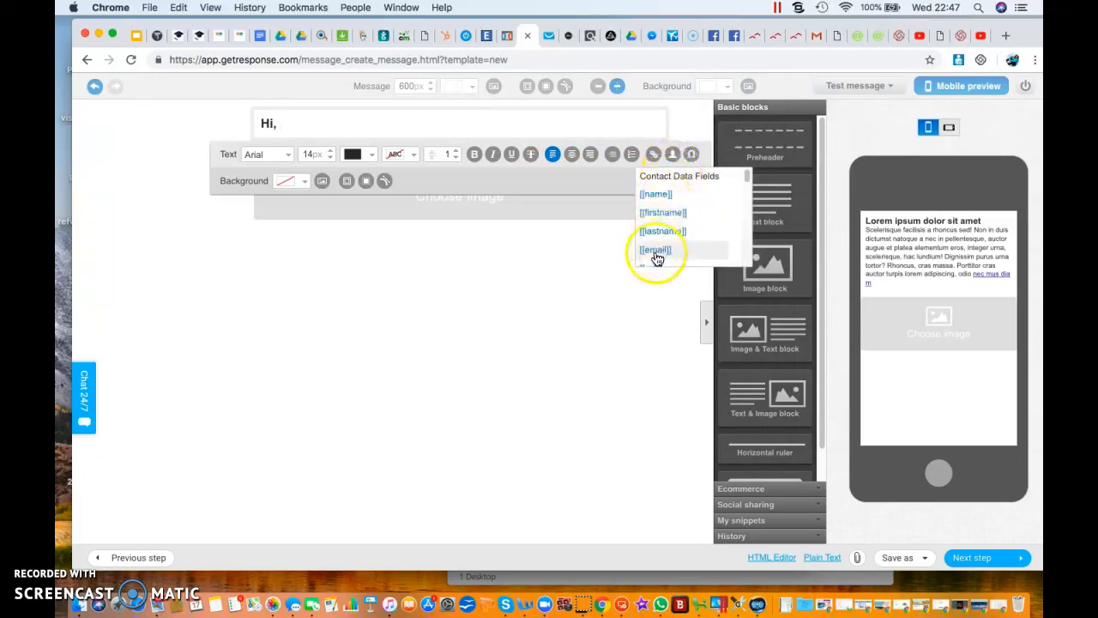
{"action": "scroll", "coordinate": [667, 230], "scroll_direction": "down", "scroll_amount": 3}
{"action": "scroll", "coordinate": [672, 238], "scroll_direction": "down", "scroll_amount": 1}
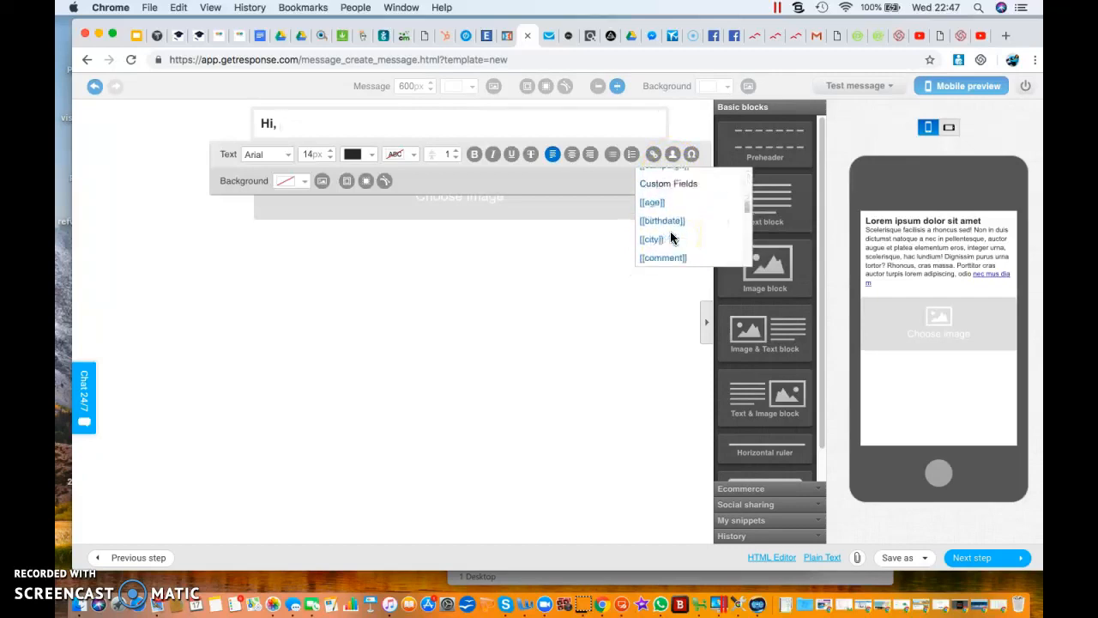
{"action": "scroll", "coordinate": [671, 238], "scroll_direction": "up", "scroll_amount": 5}
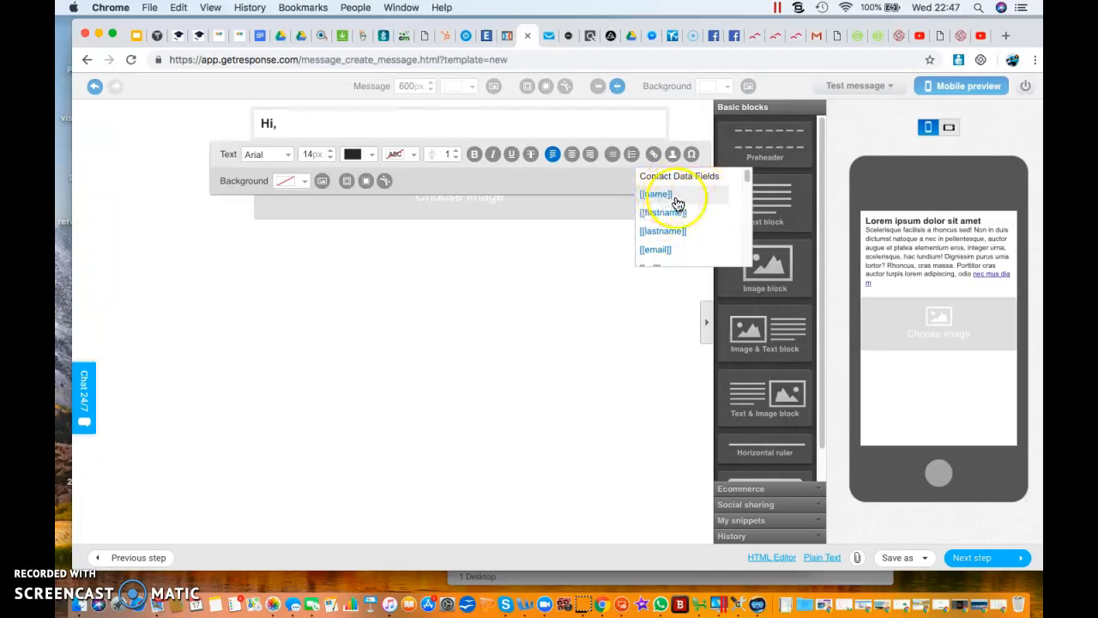
{"action": "left_click", "coordinate": [674, 199]}
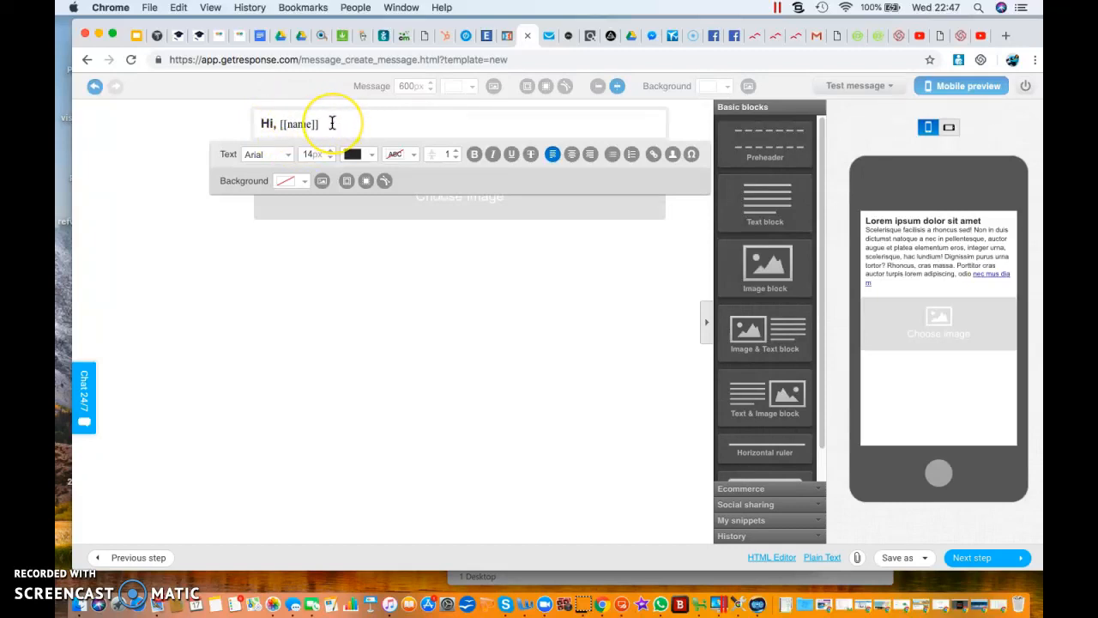
{"action": "key", "text": "Return"}
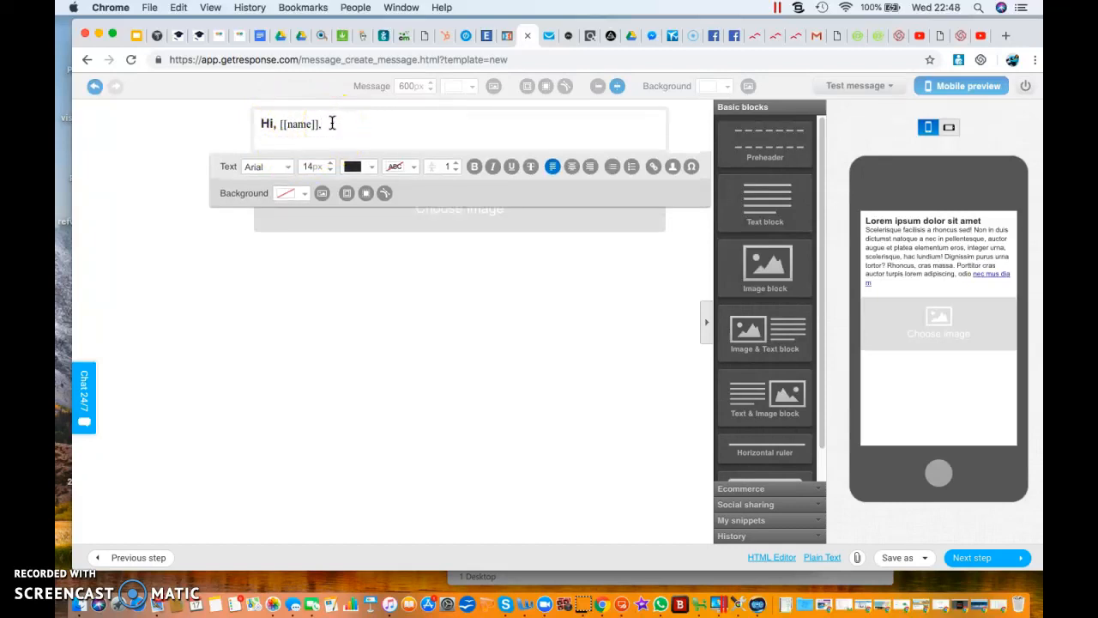
{"action": "key", "text": "Return"}
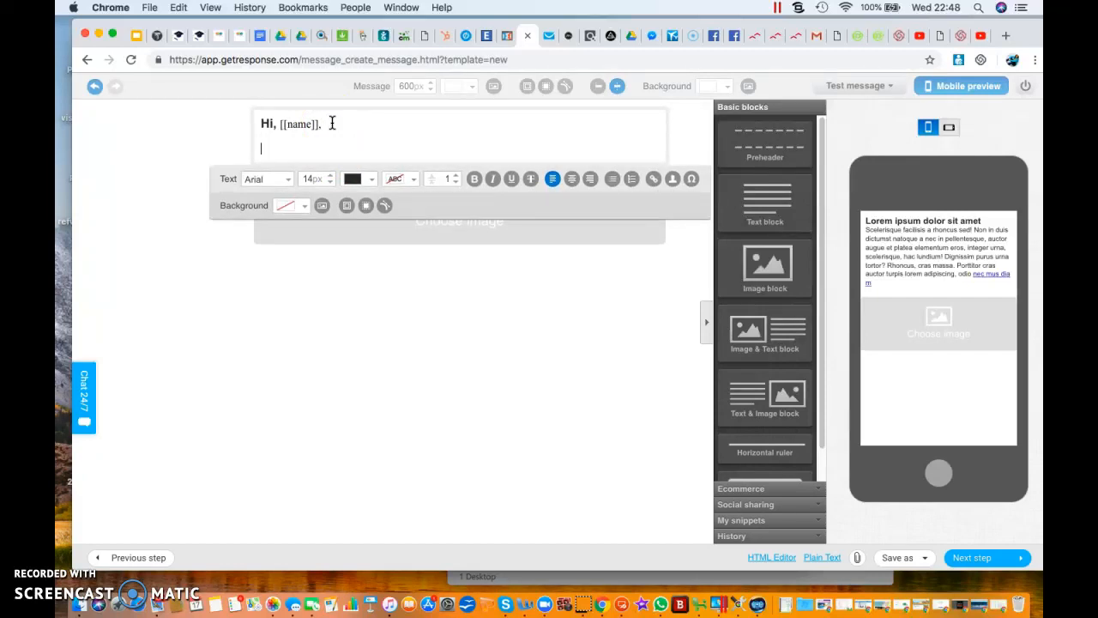
Add a first-name introduction and "Id like to welcome you to my group and would like to invite you for a ride and . journey with me.".
{"action": "type", "text": "Maggie here"}
{"action": "key", "text": "Return"}
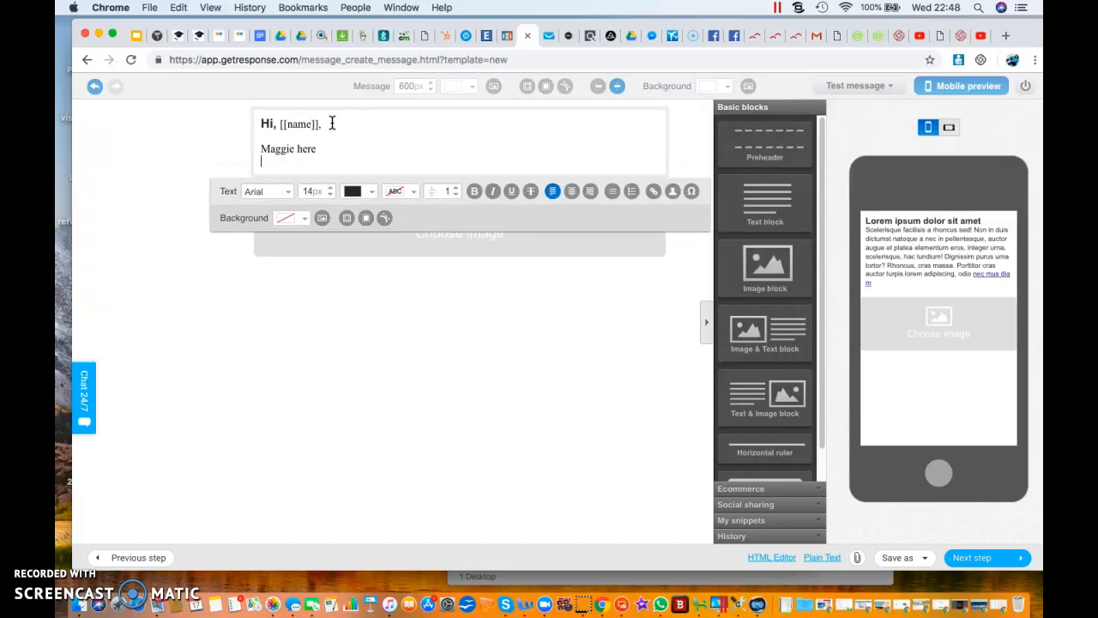
{"action": "type", "text": "I"}
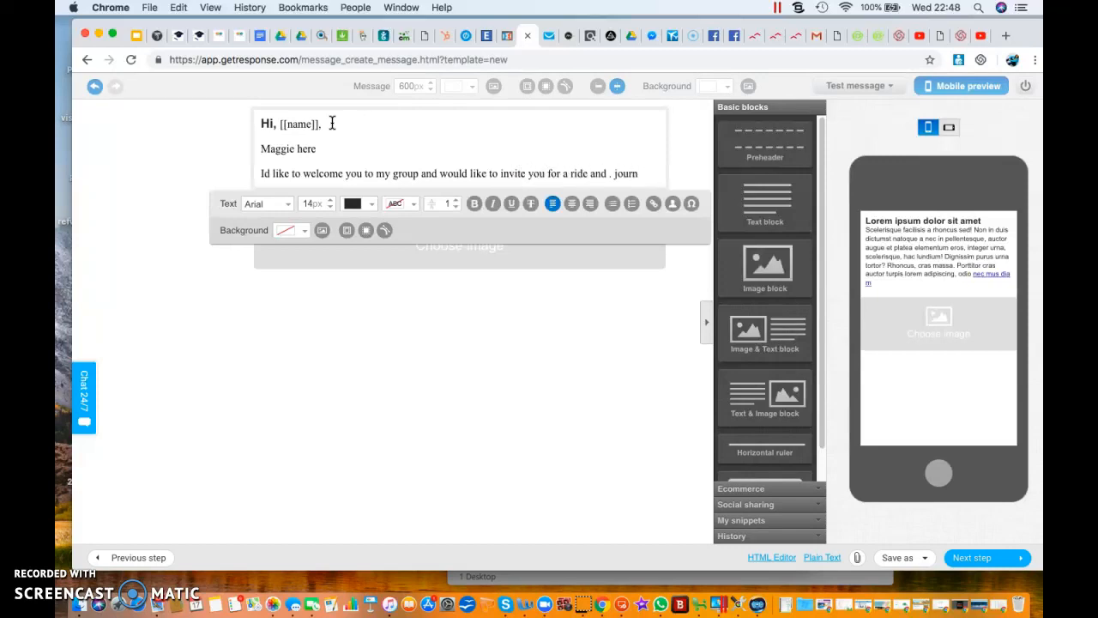
{"action": "type", "text": "y with me."}
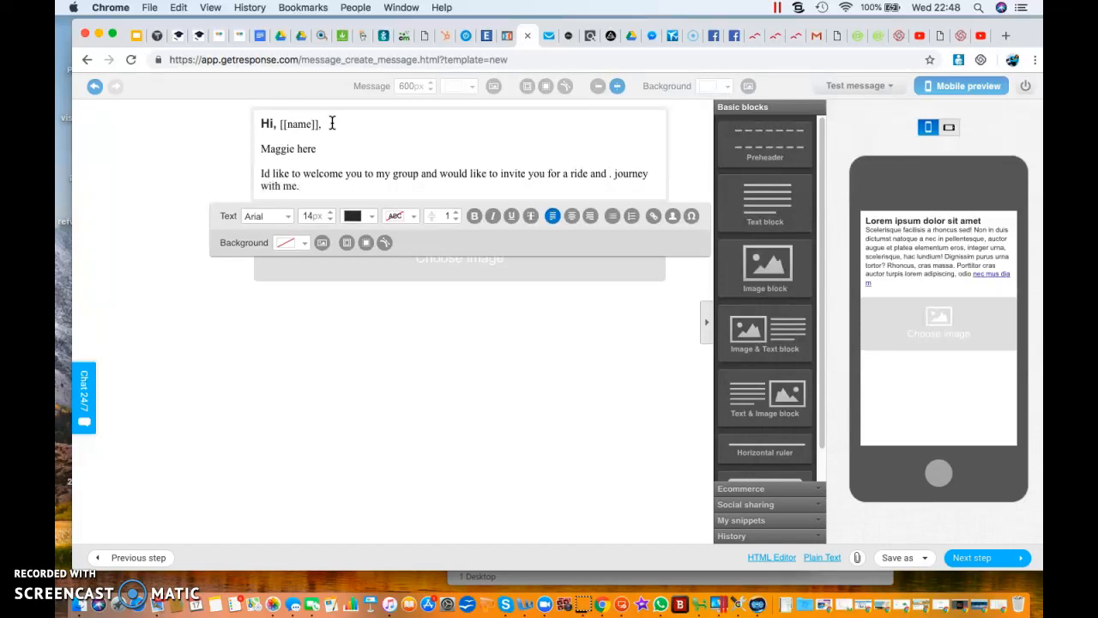
Add the line "Click HERE to get your free compy of ...book" below the welcome sentence.
{"action": "key", "text": "Return"}
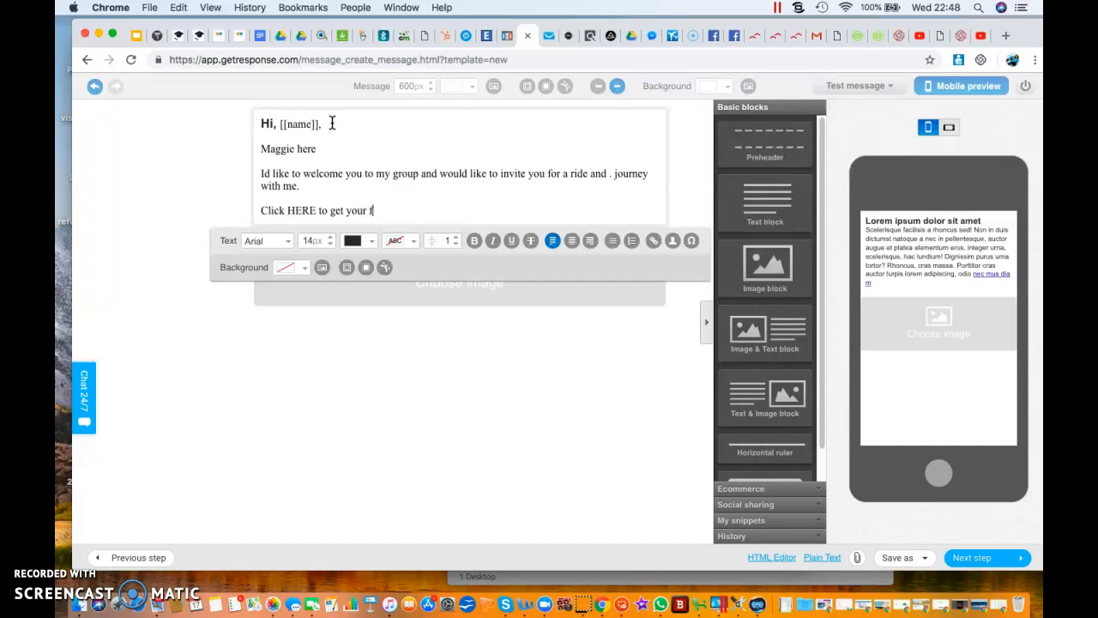
{"action": "type", "text": "of ...book"}
{"action": "left_click_drag", "start_coordinate": [286, 210], "coordinate": [316, 210]}
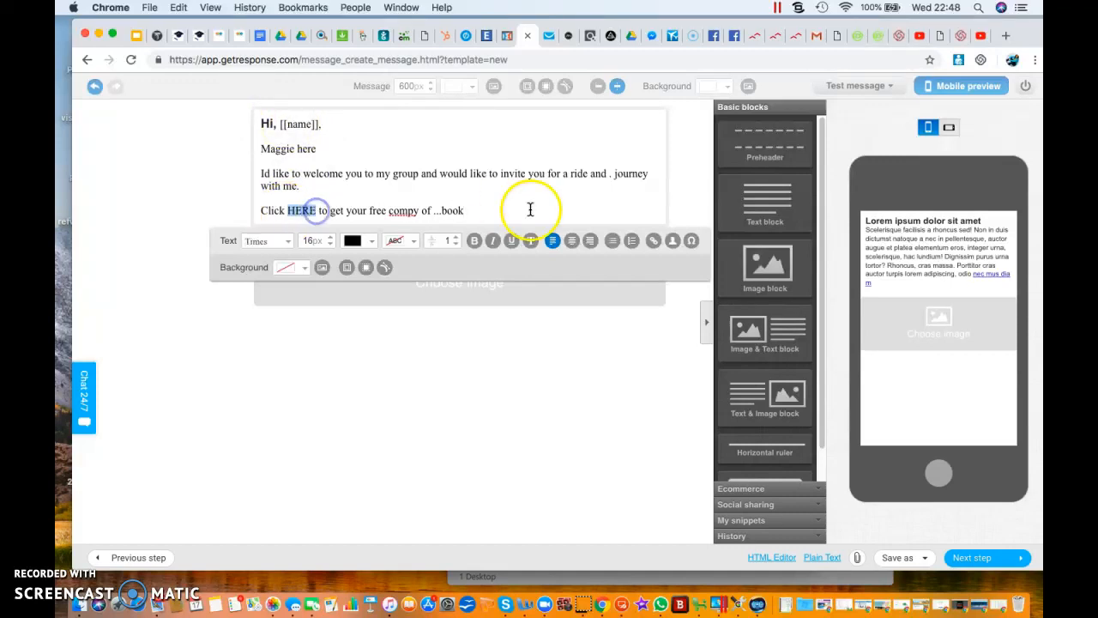
{"action": "left_click", "coordinate": [653, 243]}
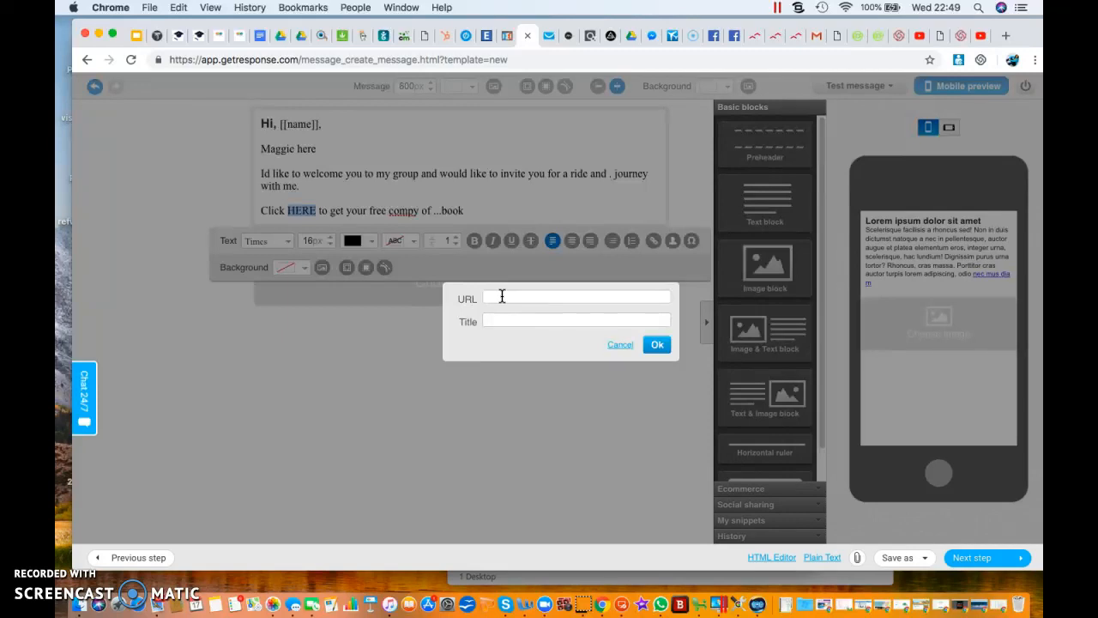
{"action": "left_click", "coordinate": [506, 297]}
{"action": "left_click", "coordinate": [621, 345]}
End the email text with the lines "Thanks" and "Hope to speak to you soon.".
{"action": "left_click", "coordinate": [503, 207]}
{"action": "key", "text": "Return"}
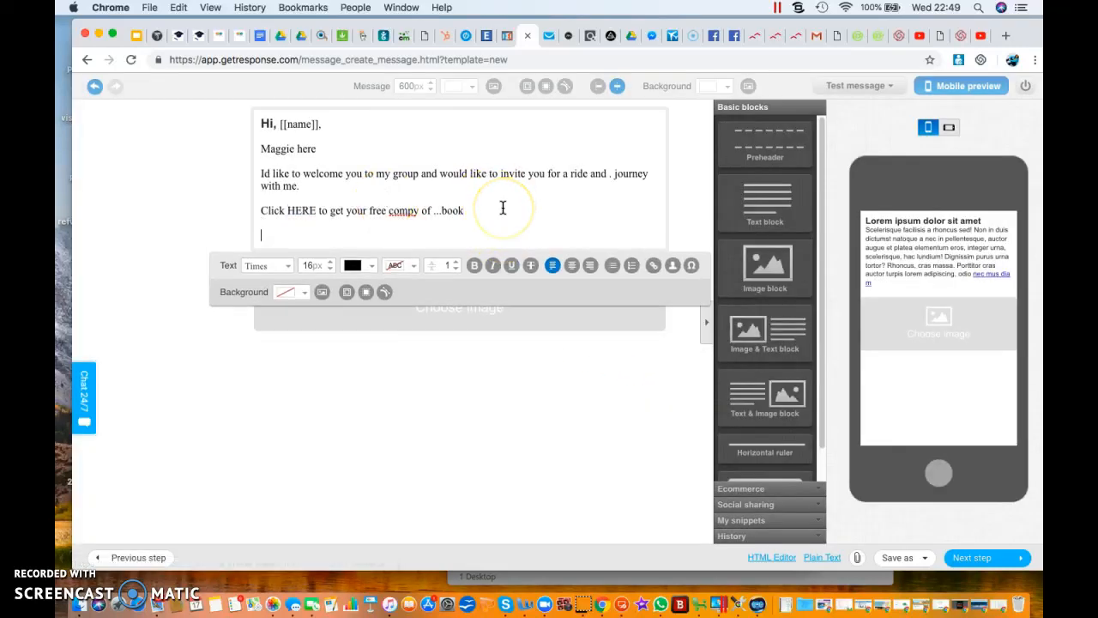
{"action": "type", "text": "Thanks"}
{"action": "key", "text": "Return"}
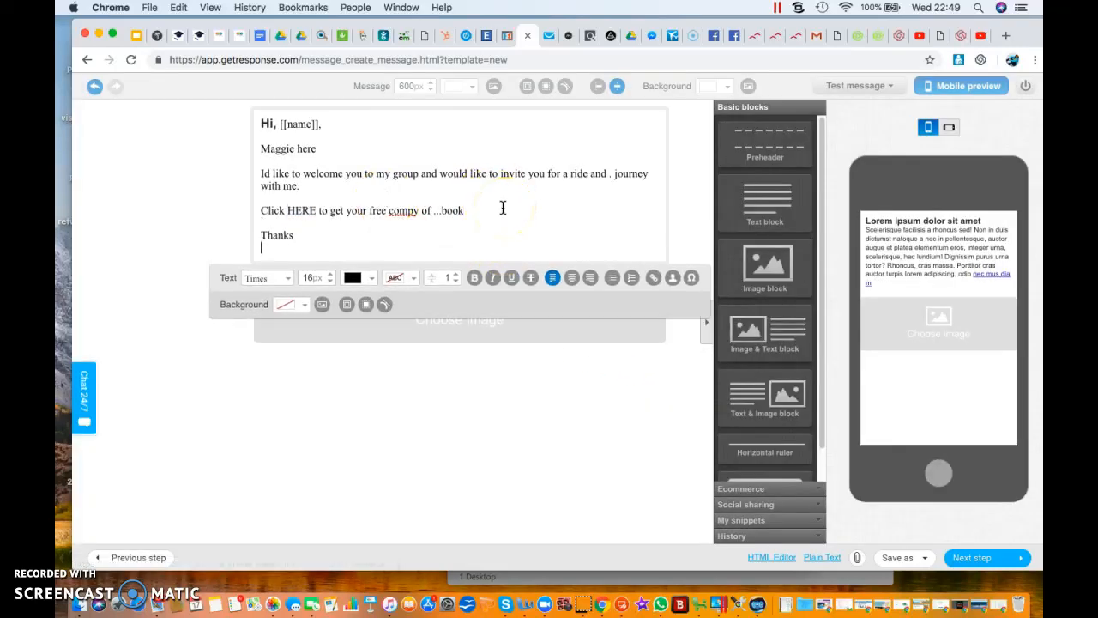
{"action": "type", "text": "Hope to sp"}
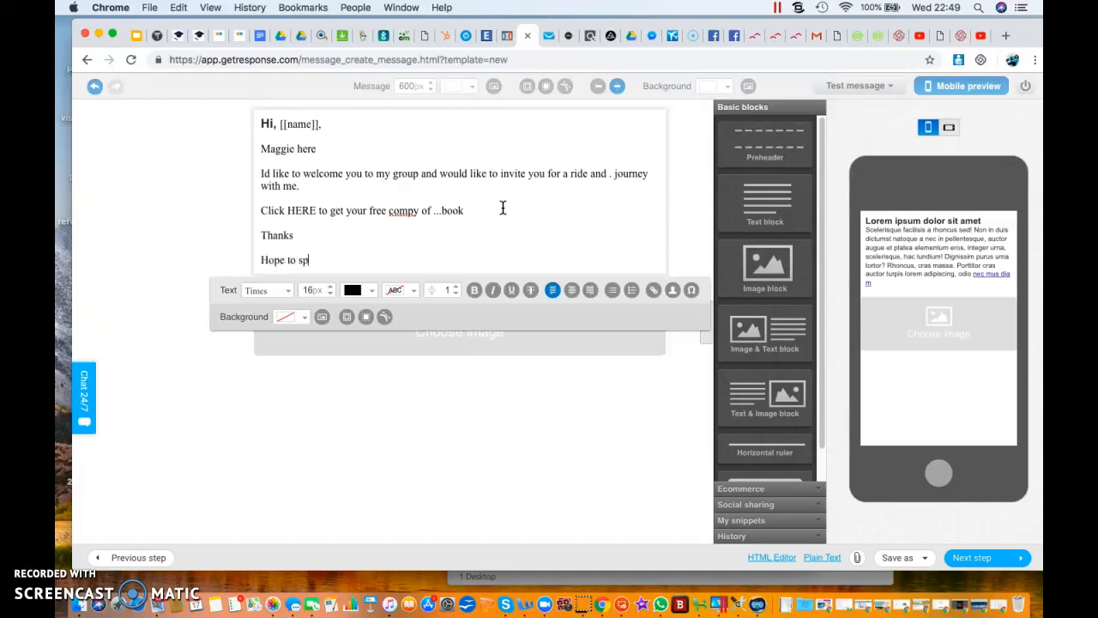
{"action": "type", "text": "eak to you soon."}
{"action": "key", "text": "Return"}
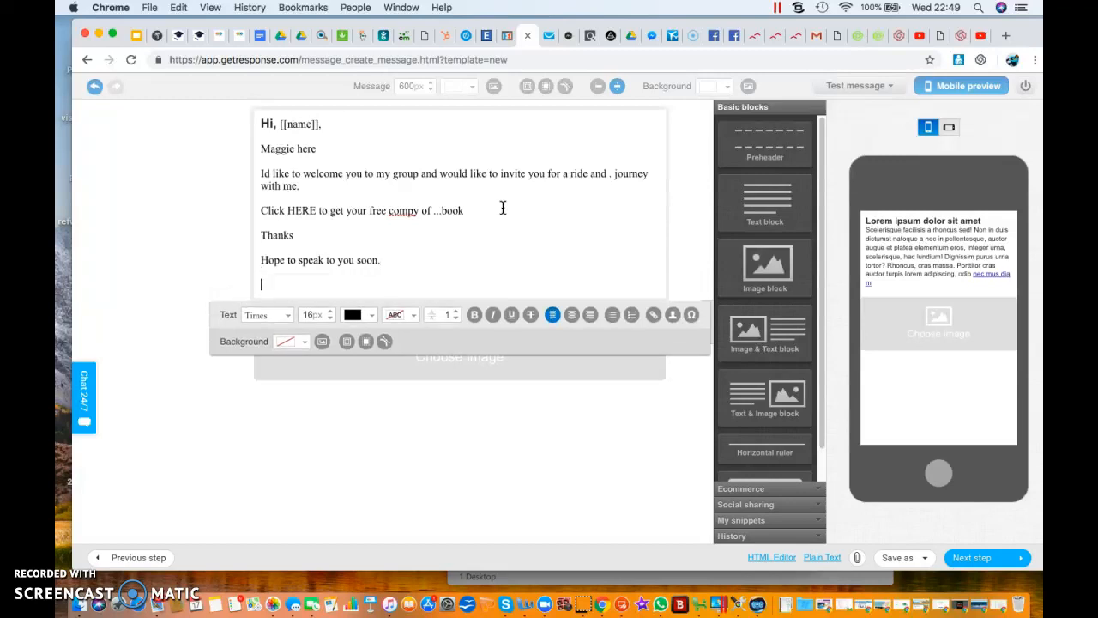
Add the line "Please tell me more about you." below the introduction and sign the email with the sender's first name.
{"action": "left_click", "coordinate": [327, 148]}
{"action": "key", "text": "Return"}
{"action": "type", "text": "Ple"}
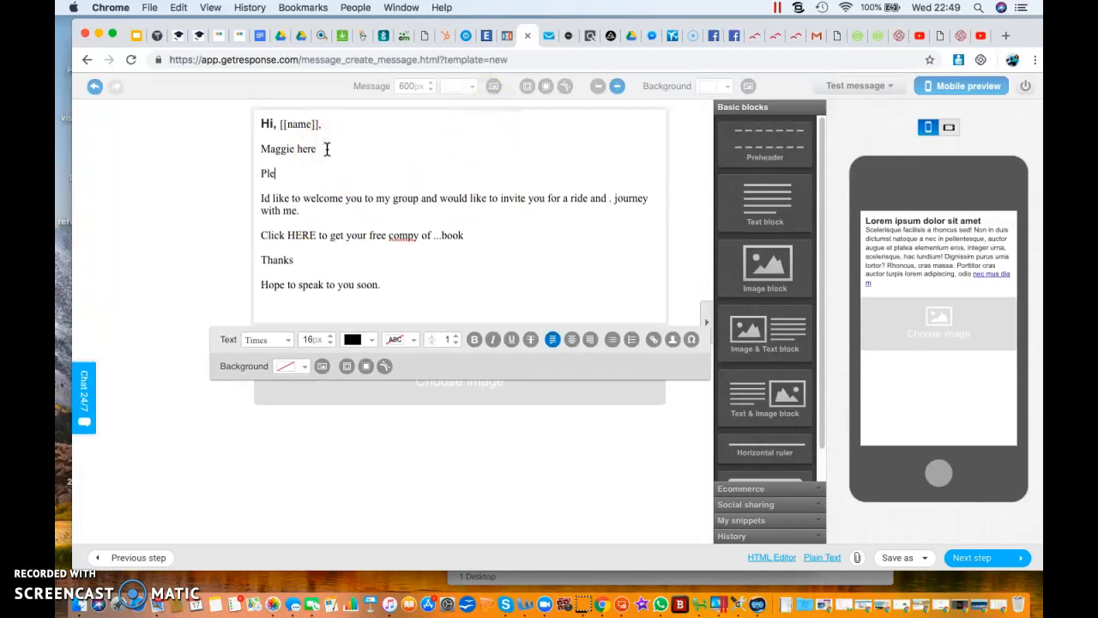
{"action": "type", "text": "ase tell me more about you"}
{"action": "left_click", "coordinate": [286, 305]}
{"action": "type", "text": "Maggie"}
Fill the image block below the text with the photo _RJC7923 from the stored images.
{"action": "left_click", "coordinate": [432, 388]}
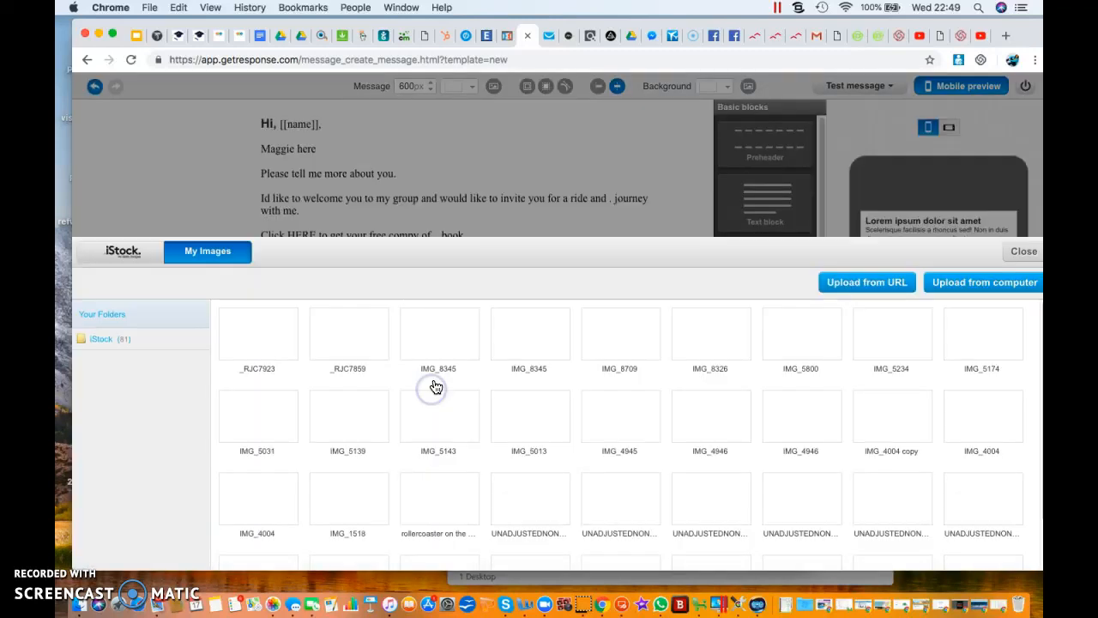
{"action": "mouse_move", "coordinate": [260, 288]}
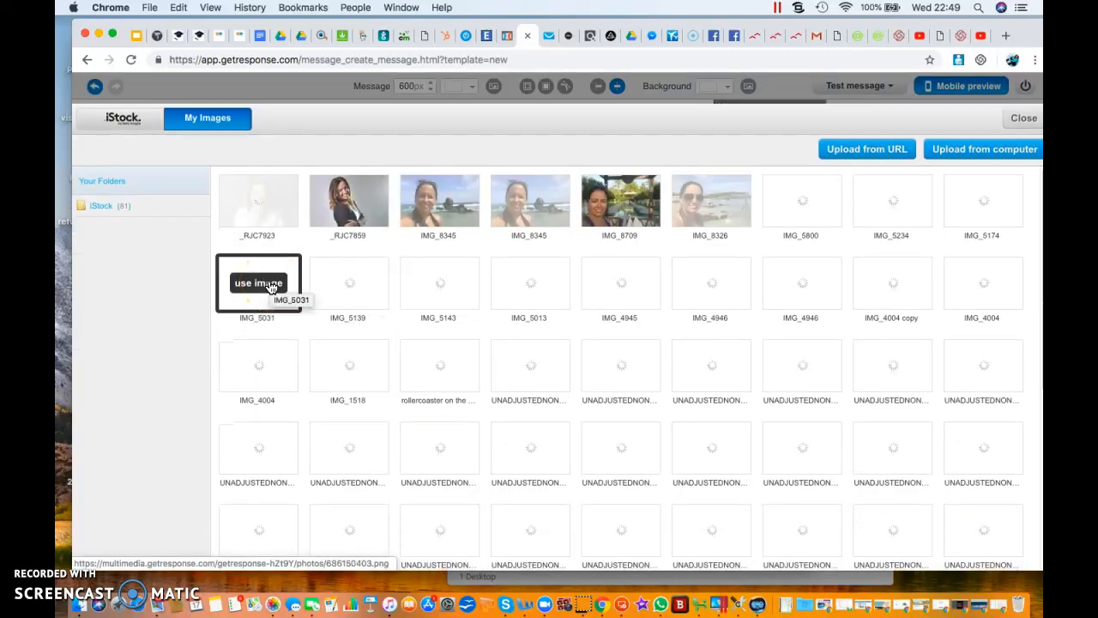
{"action": "left_click", "coordinate": [275, 208]}
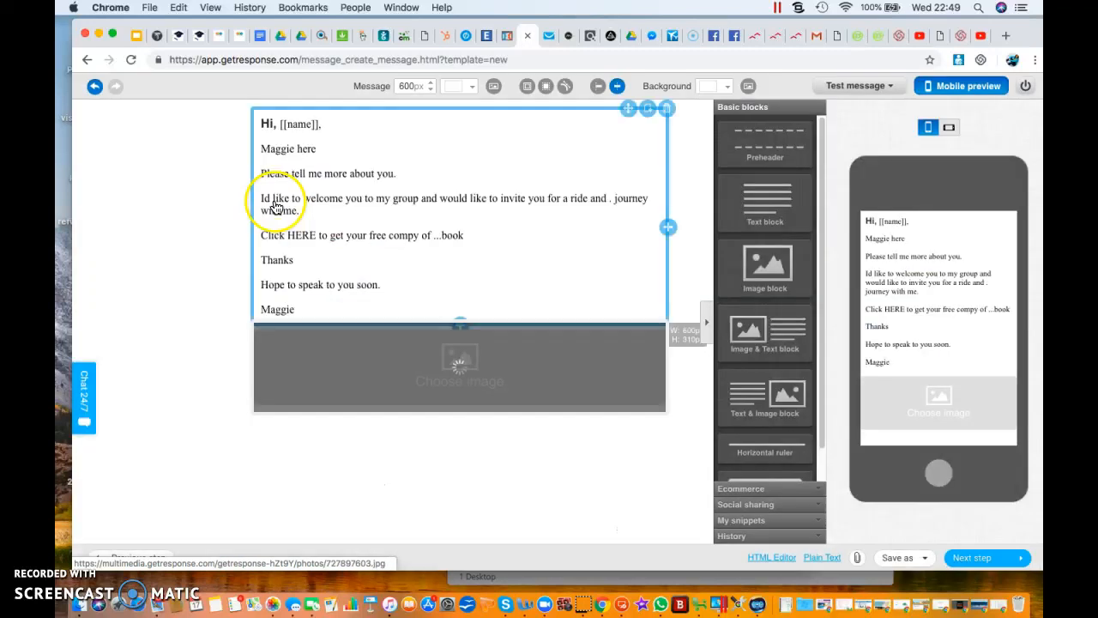
{"action": "left_click", "coordinate": [371, 329]}
{"action": "left_click", "coordinate": [471, 292]}
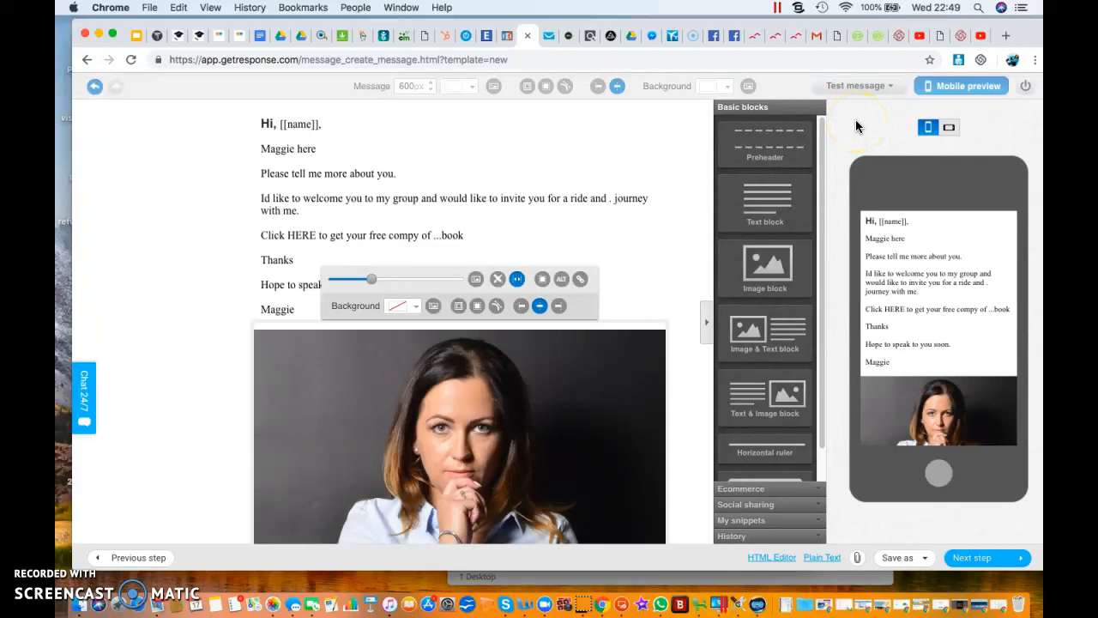
Check the message's SpamScore and close the results.
{"action": "left_click", "coordinate": [892, 88]}
{"action": "left_click", "coordinate": [704, 225]}
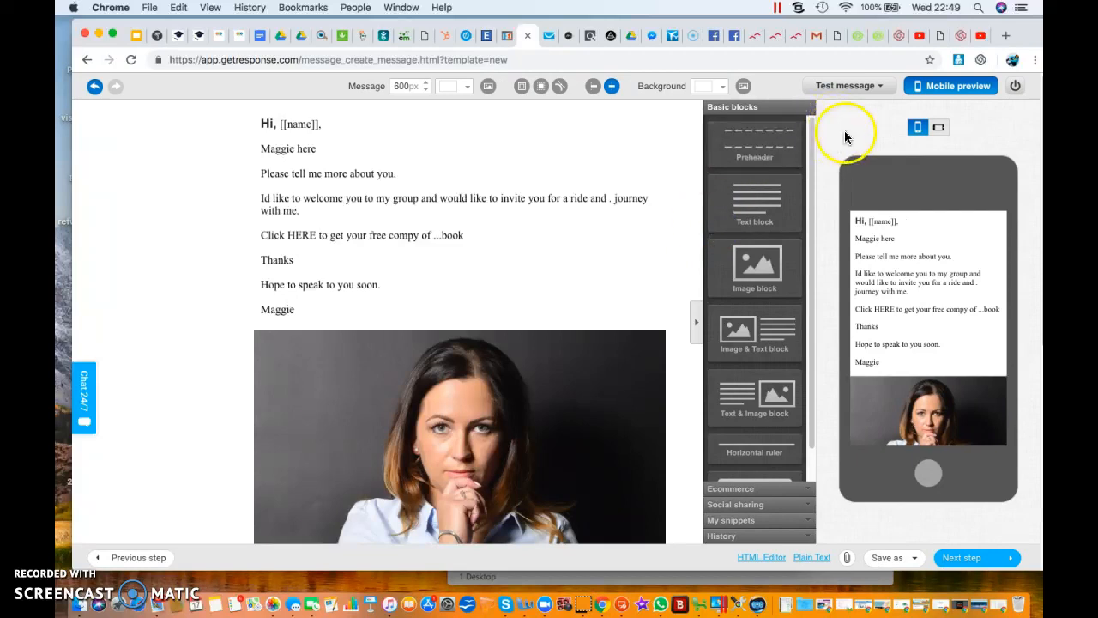
{"action": "left_click", "coordinate": [881, 87]}
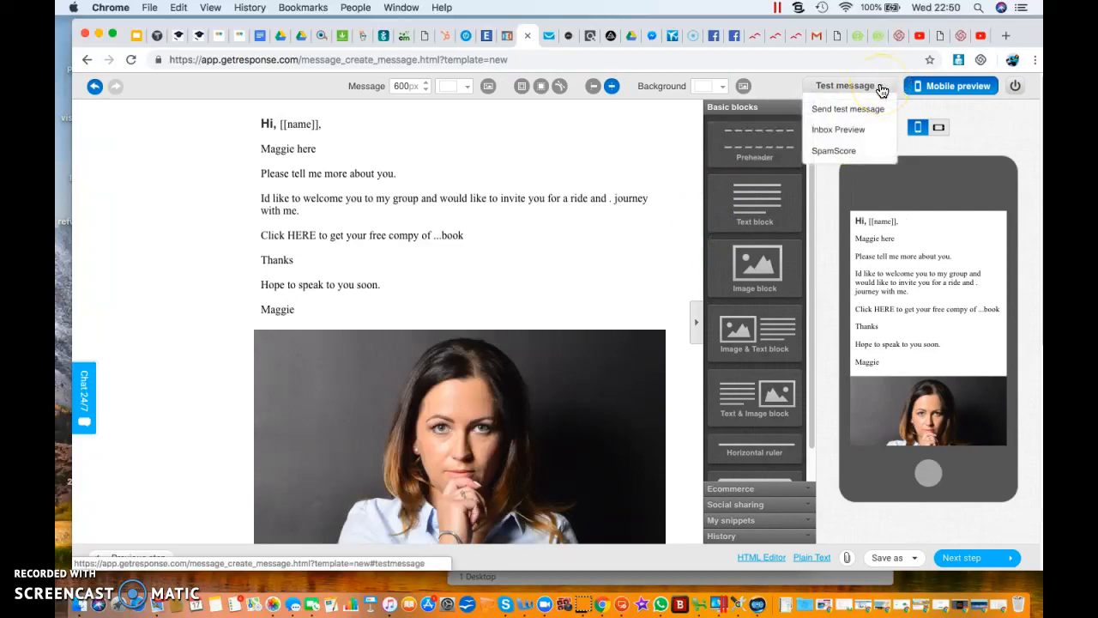
{"action": "left_click", "coordinate": [836, 151]}
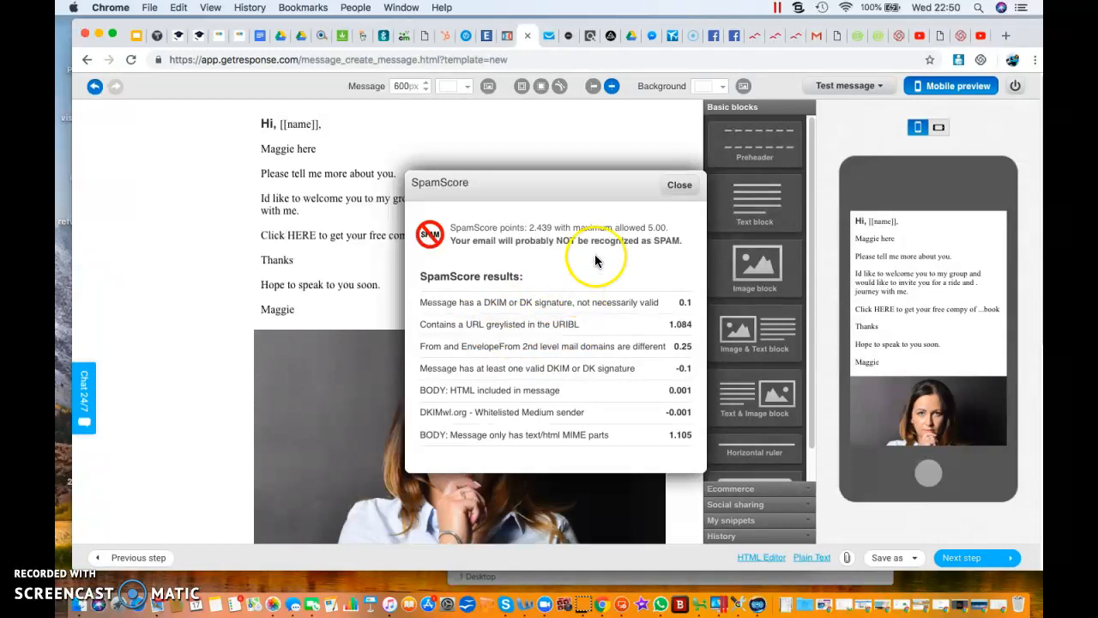
{"action": "left_click", "coordinate": [678, 184]}
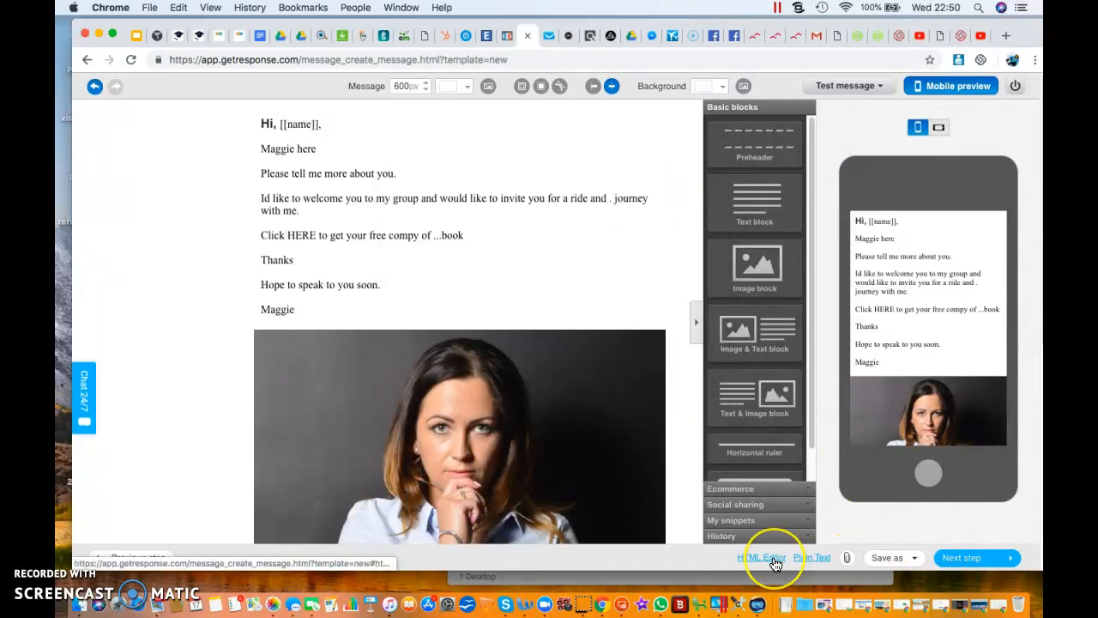
Generate the plain text version of the message from its HTML and wrap the long lines.
{"action": "left_click", "coordinate": [813, 557]}
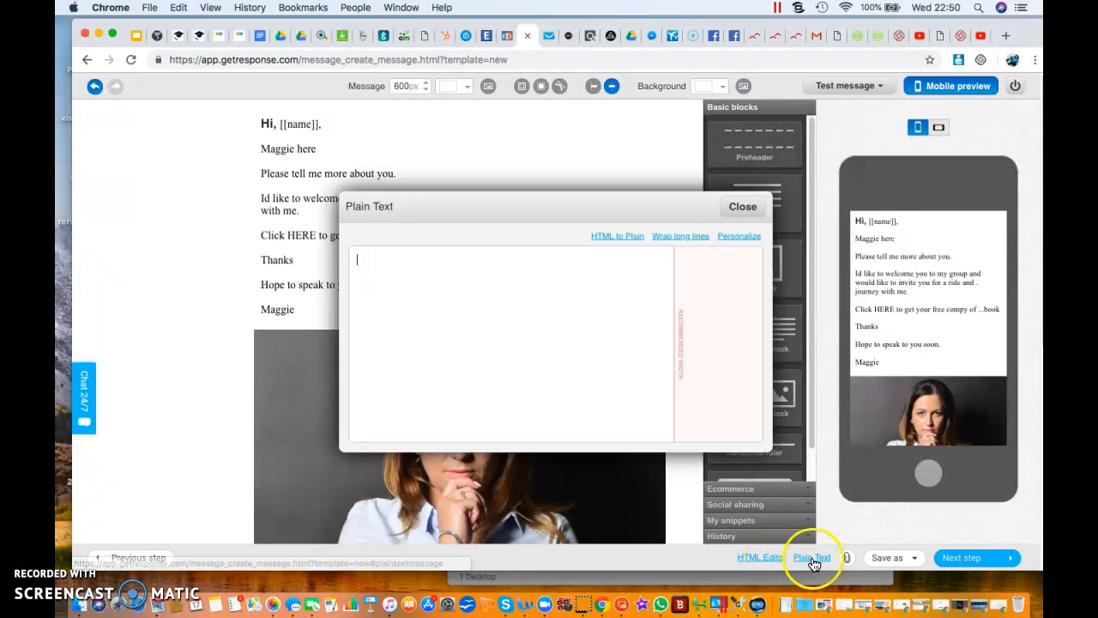
{"action": "left_click", "coordinate": [621, 240]}
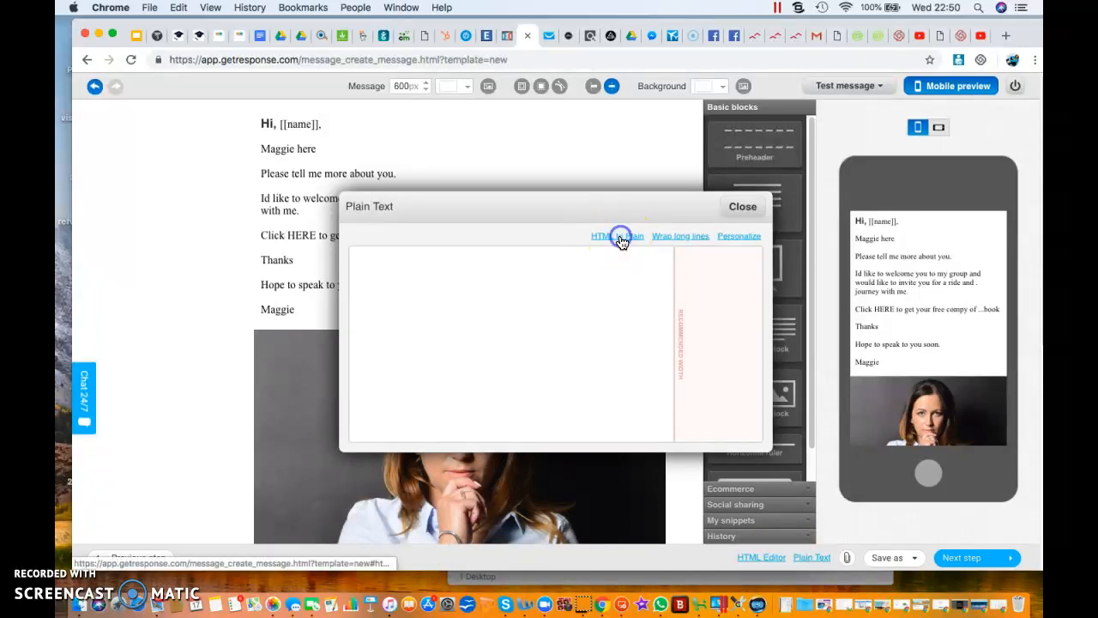
{"action": "left_click", "coordinate": [681, 237]}
{"action": "left_click", "coordinate": [743, 207]}
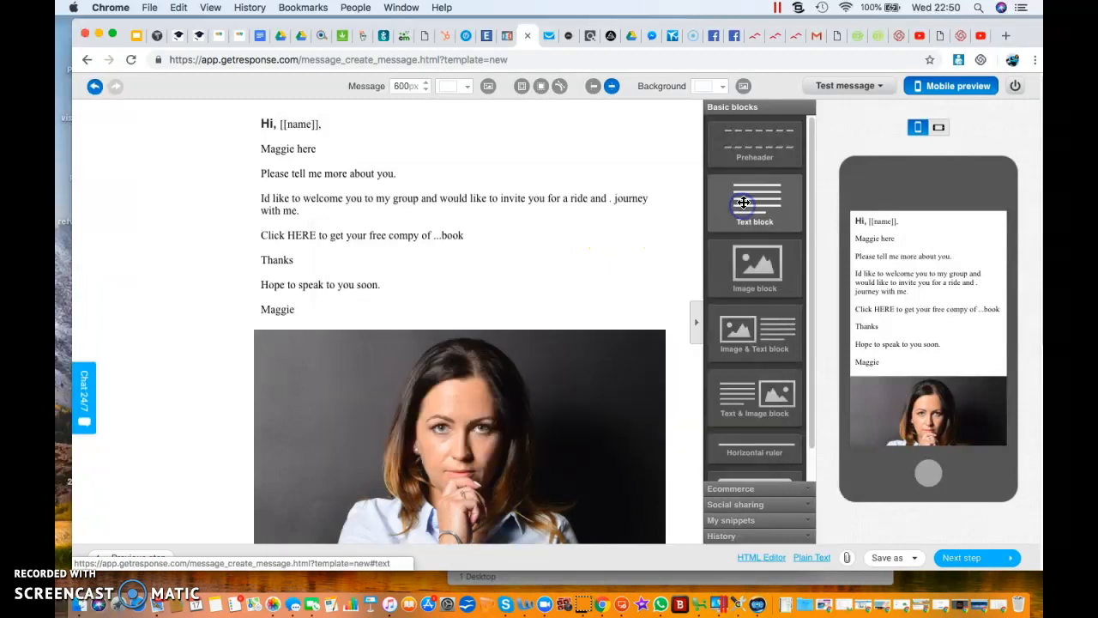
Recheck the SpamScore with the plain text version in place and close the results.
{"action": "left_click", "coordinate": [858, 88]}
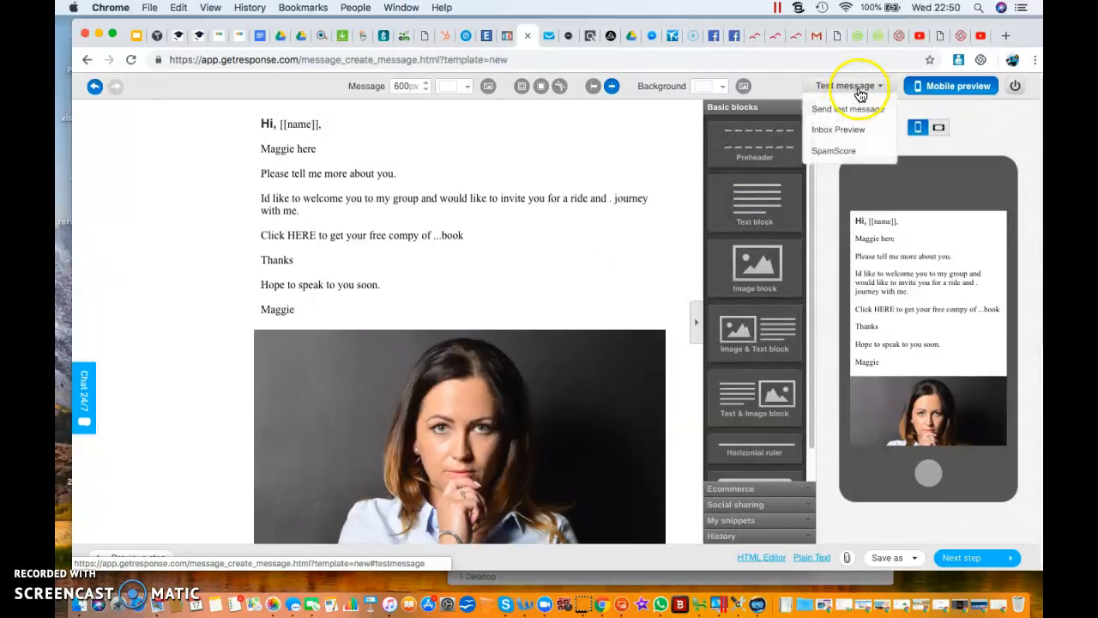
{"action": "left_click", "coordinate": [838, 152]}
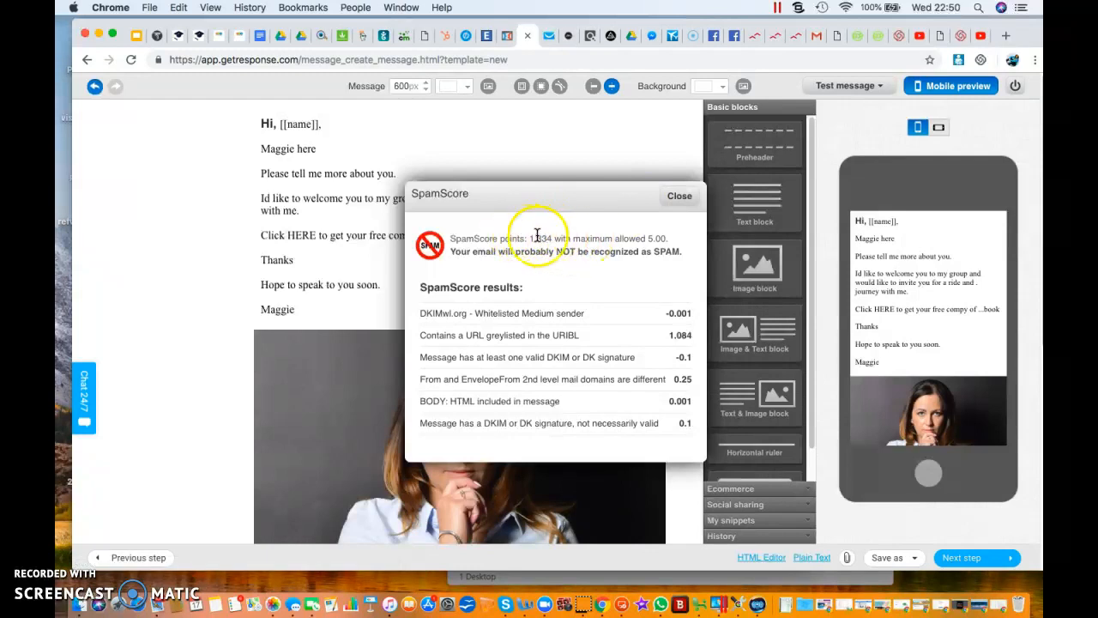
{"action": "left_click", "coordinate": [682, 197]}
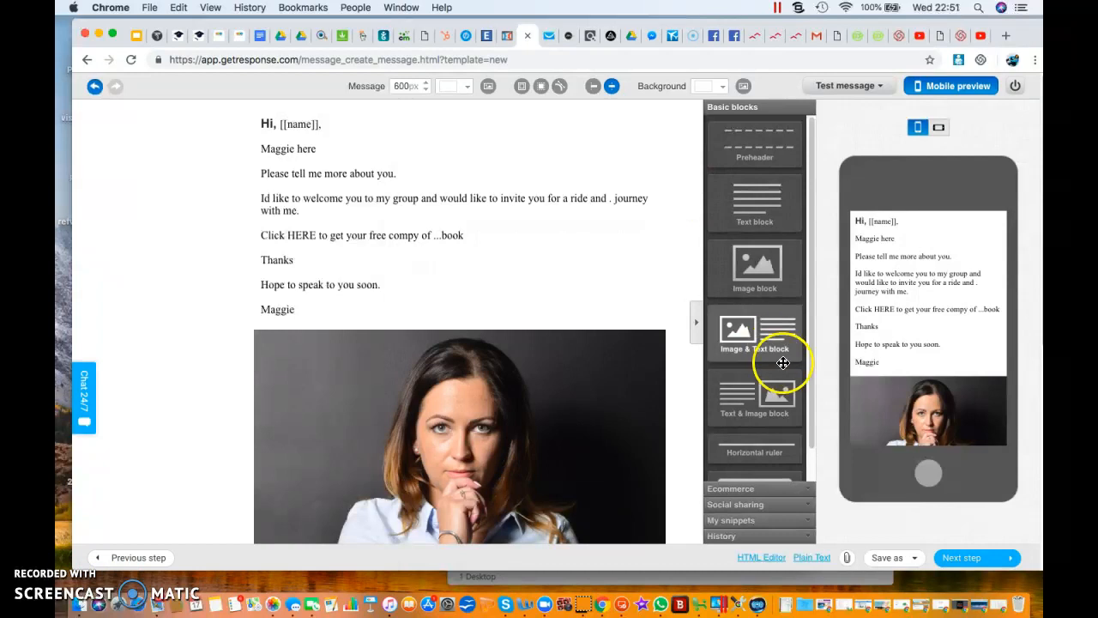
Finish the message design and publish the day 0 welcome email autoresponder for listone_campaigne1.
{"action": "left_click", "coordinate": [961, 558]}
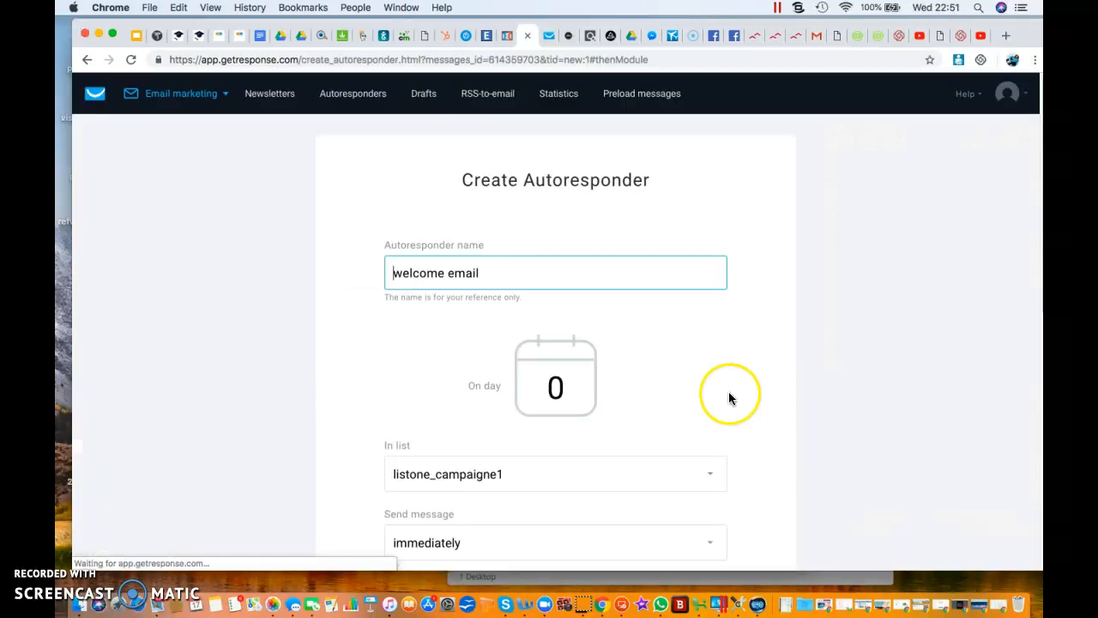
{"action": "scroll", "coordinate": [728, 397], "scroll_direction": "down", "scroll_amount": 10}
{"action": "left_click", "coordinate": [635, 455]}
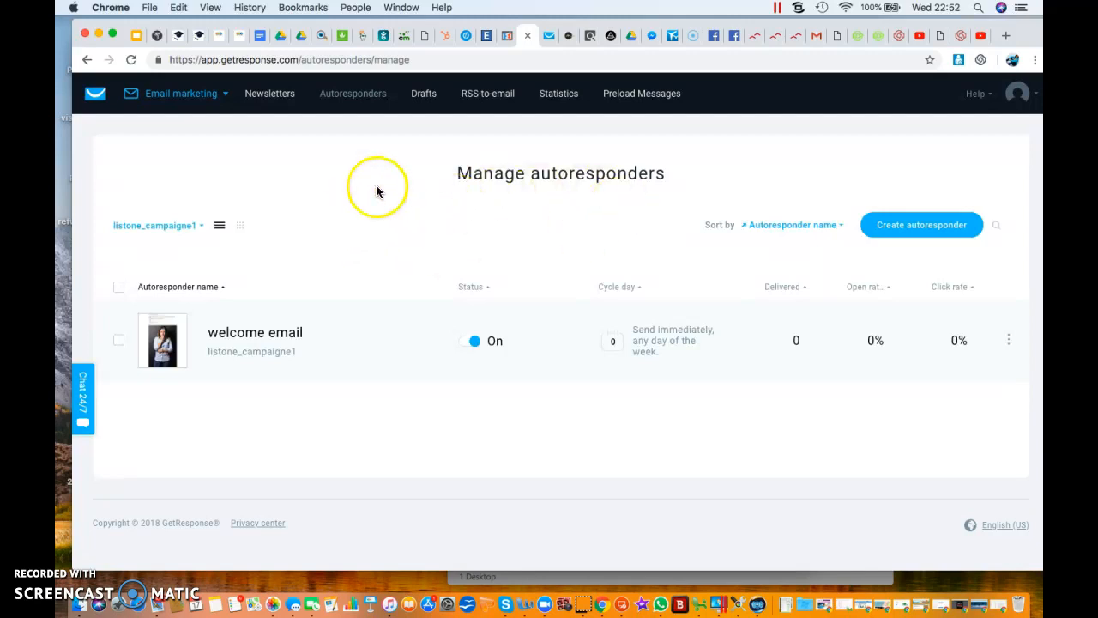
Go from the autoresponder overview to the Contacts section.
{"action": "left_click", "coordinate": [220, 94]}
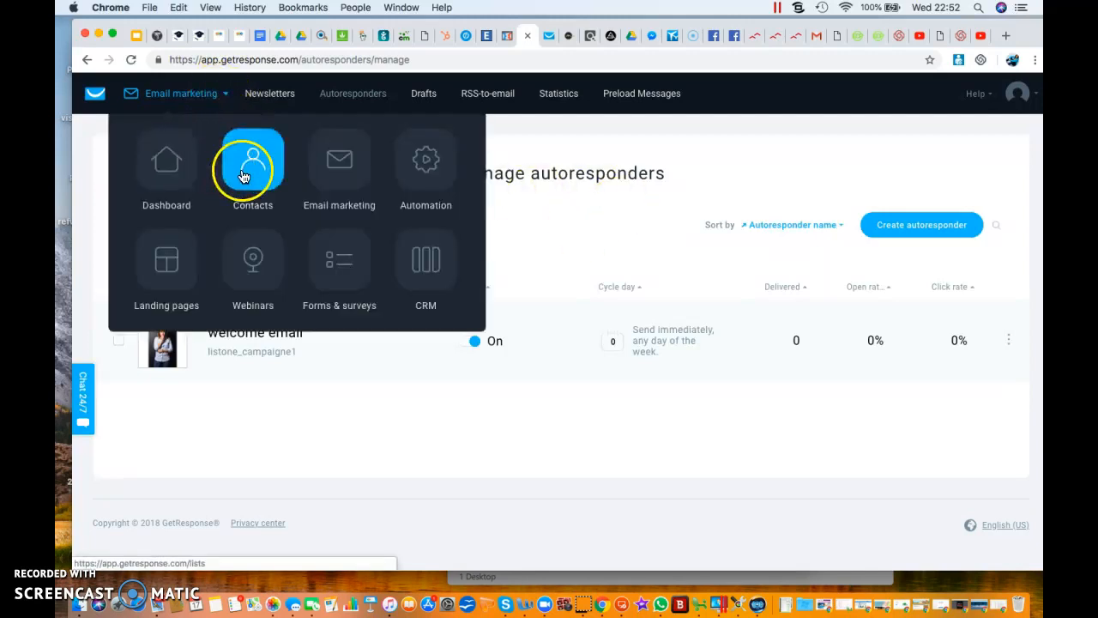